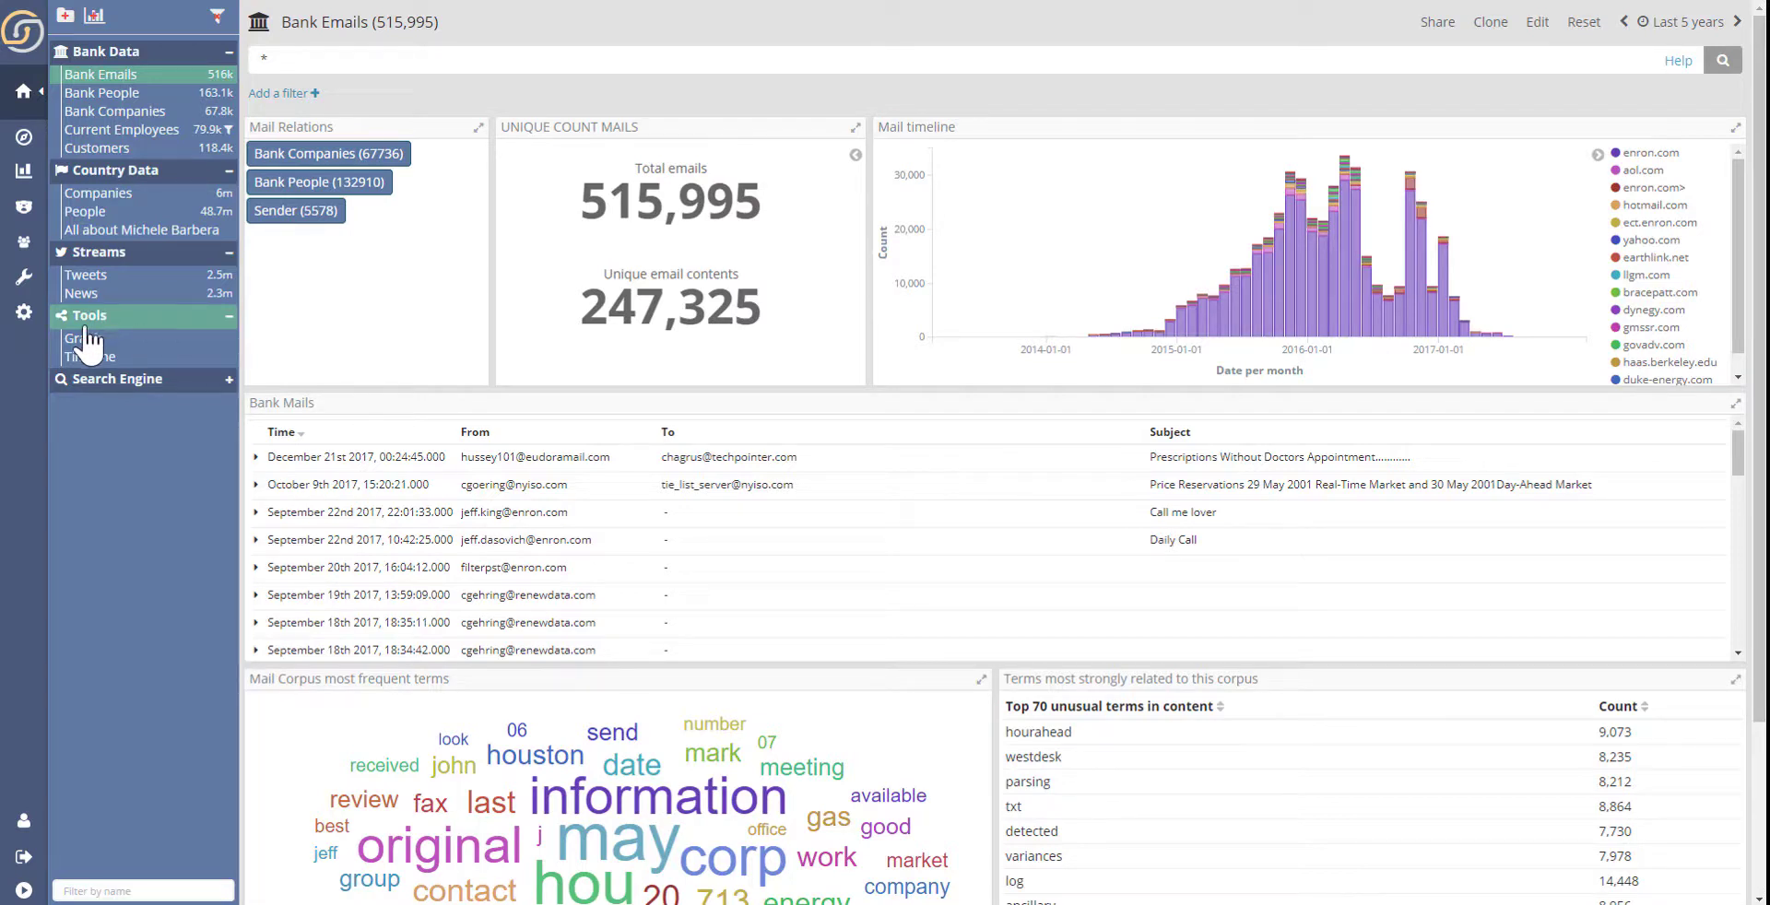
# - Open the relations of the e-mails index pattern in the Indexes and Relations settings
pyautogui.click(24, 311)
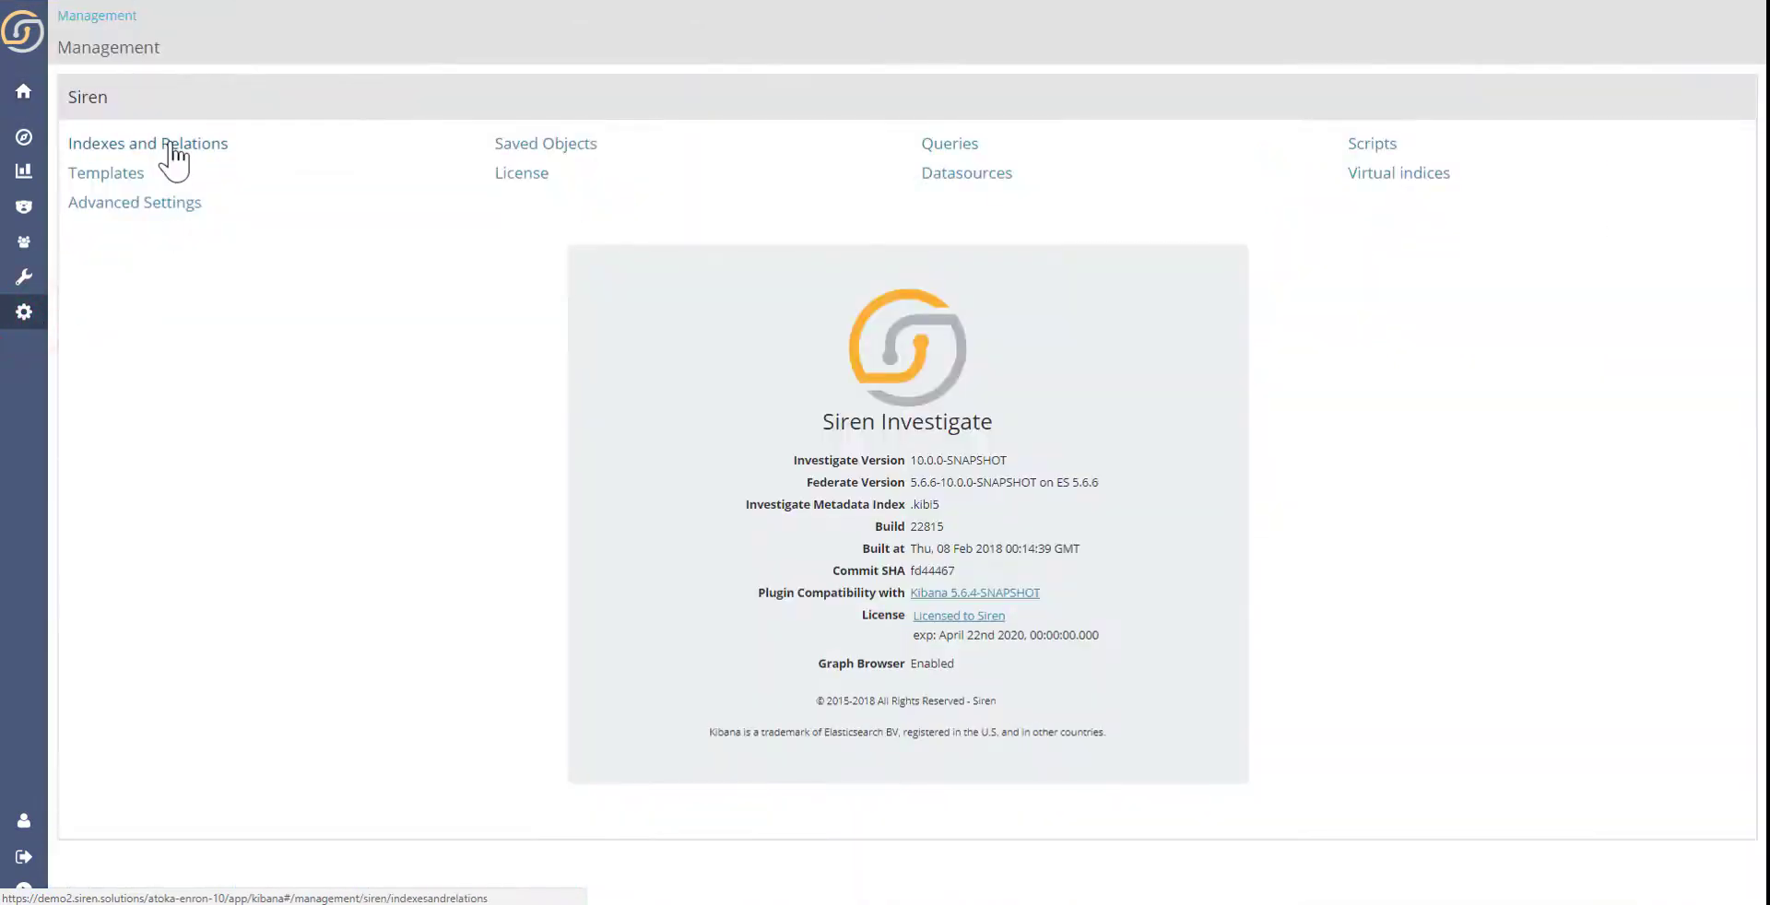
pyautogui.click(186, 144)
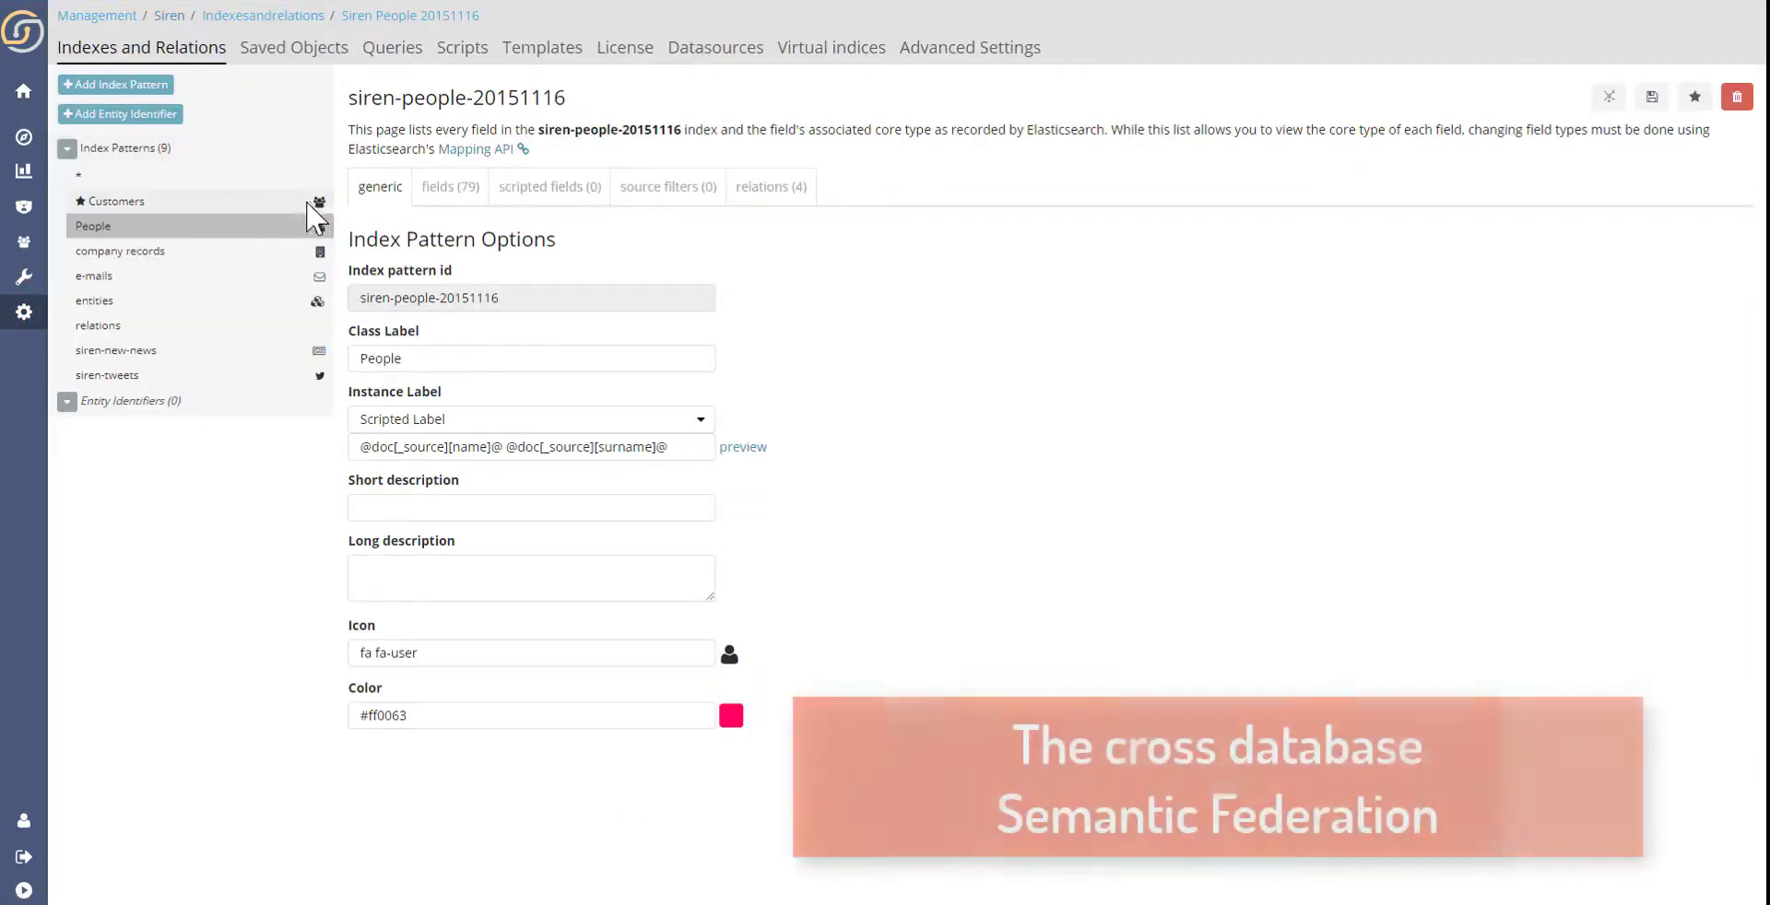
pyautogui.click(267, 277)
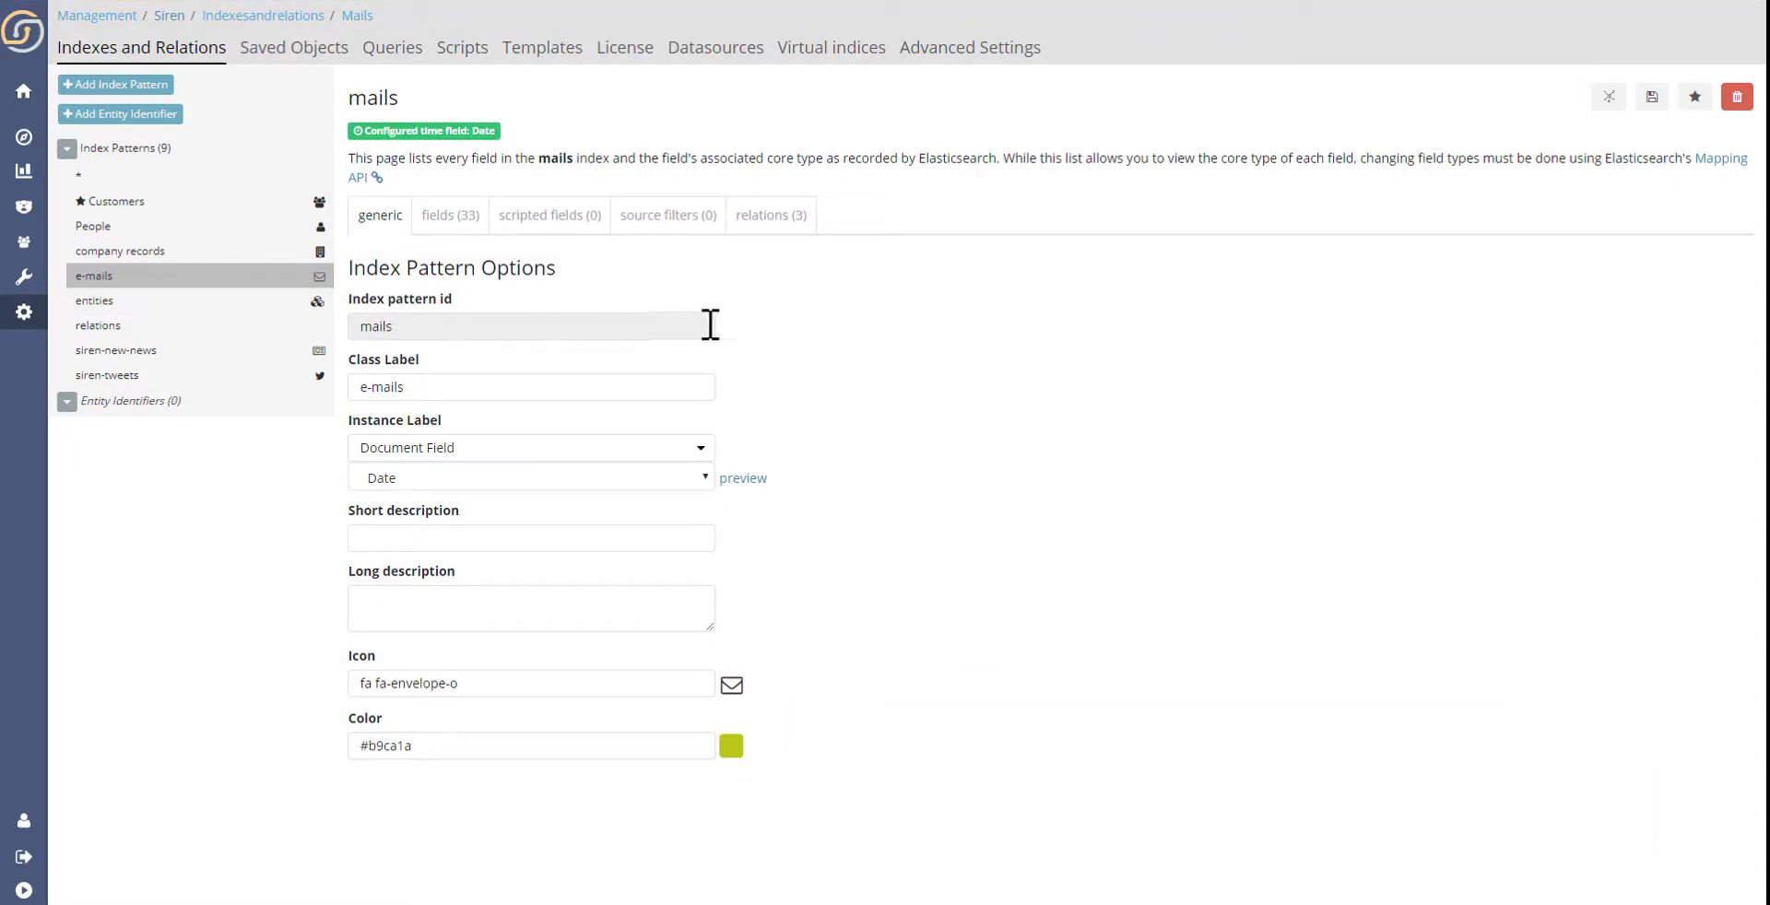
pyautogui.click(792, 221)
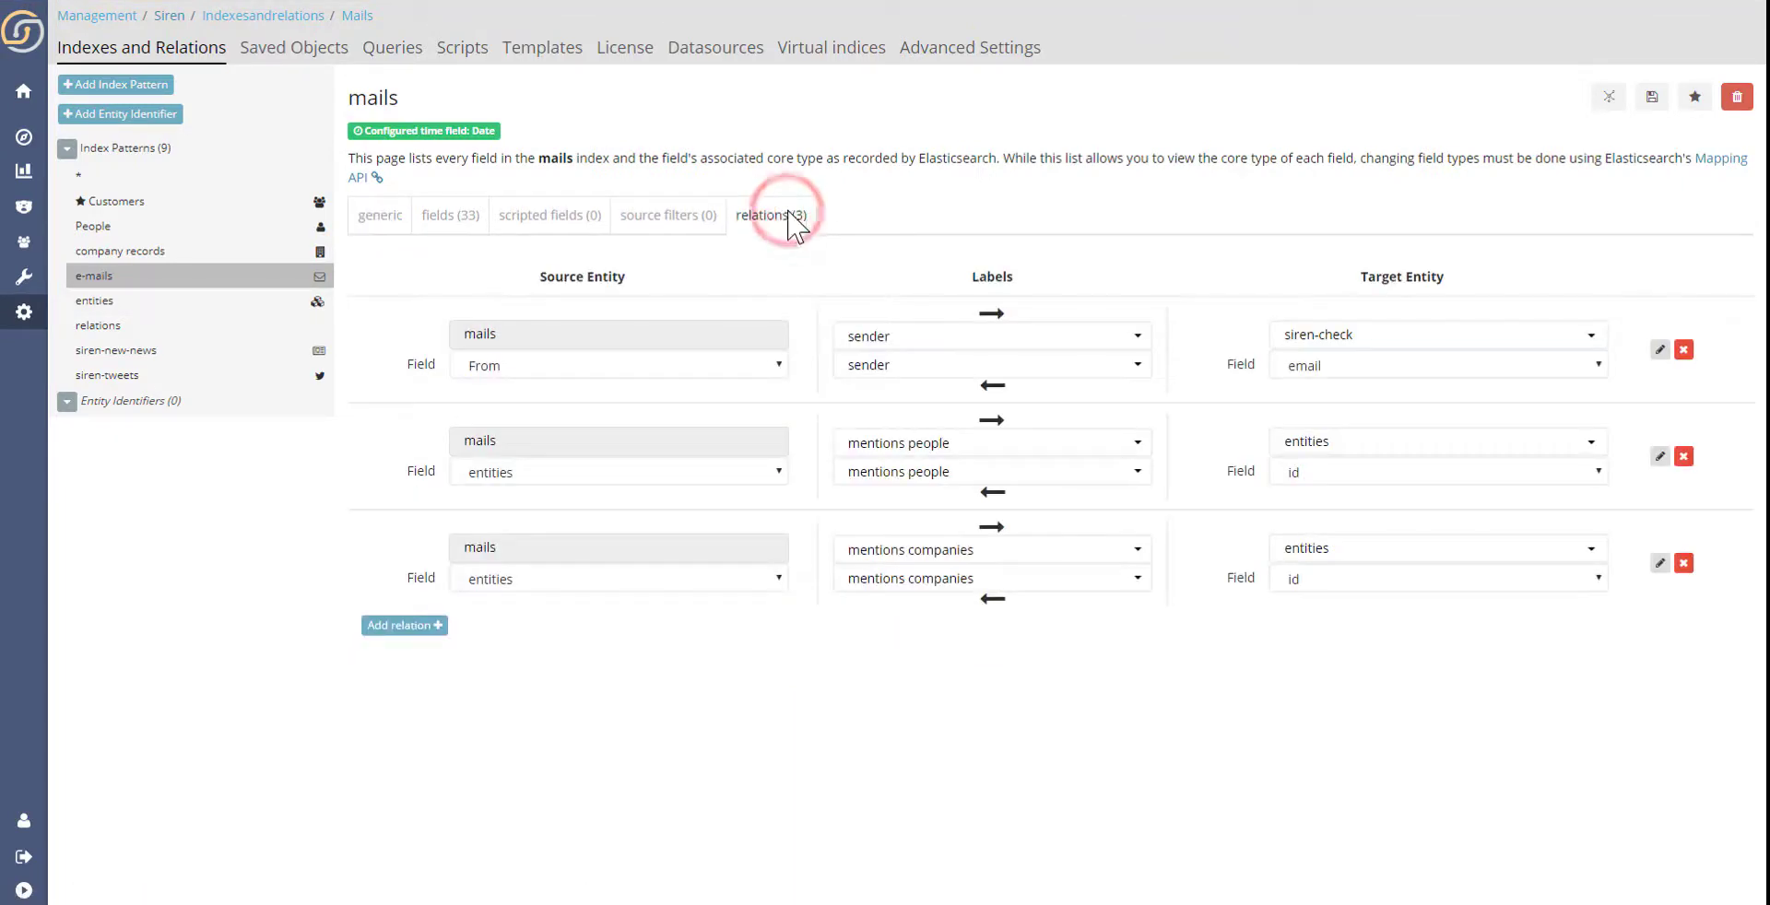
# - Check the source and target field choices of the e-mails sender relation and display the relational graph of the index patterns
pyautogui.click(694, 365)
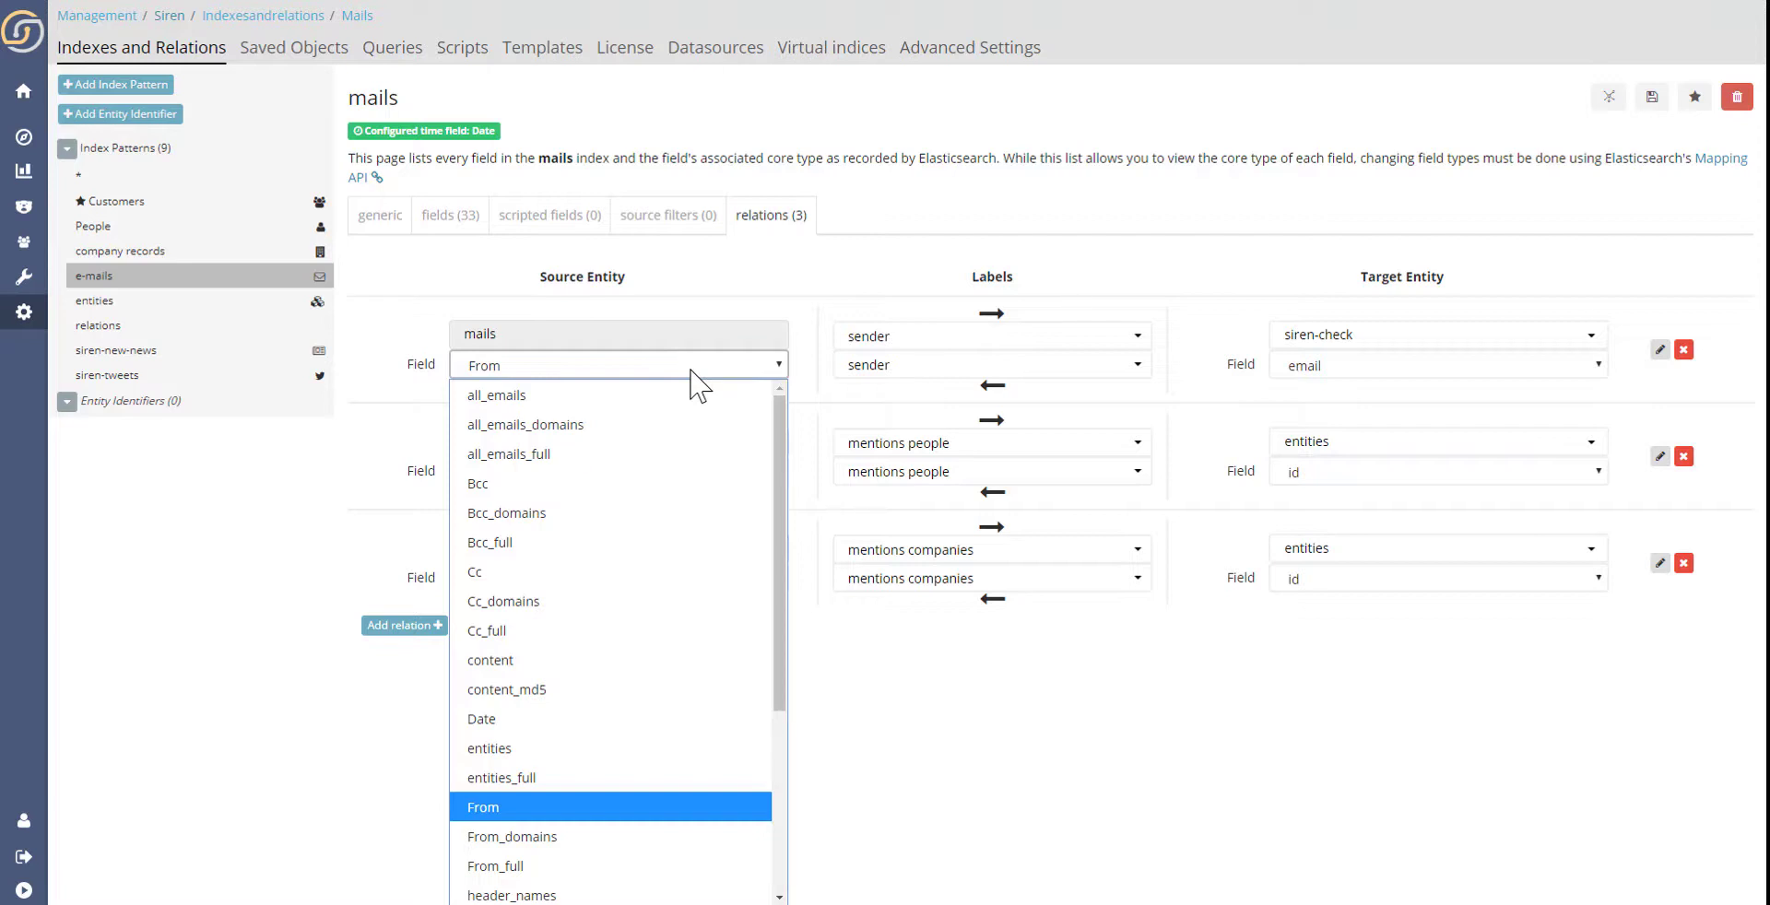
pyautogui.click(1372, 367)
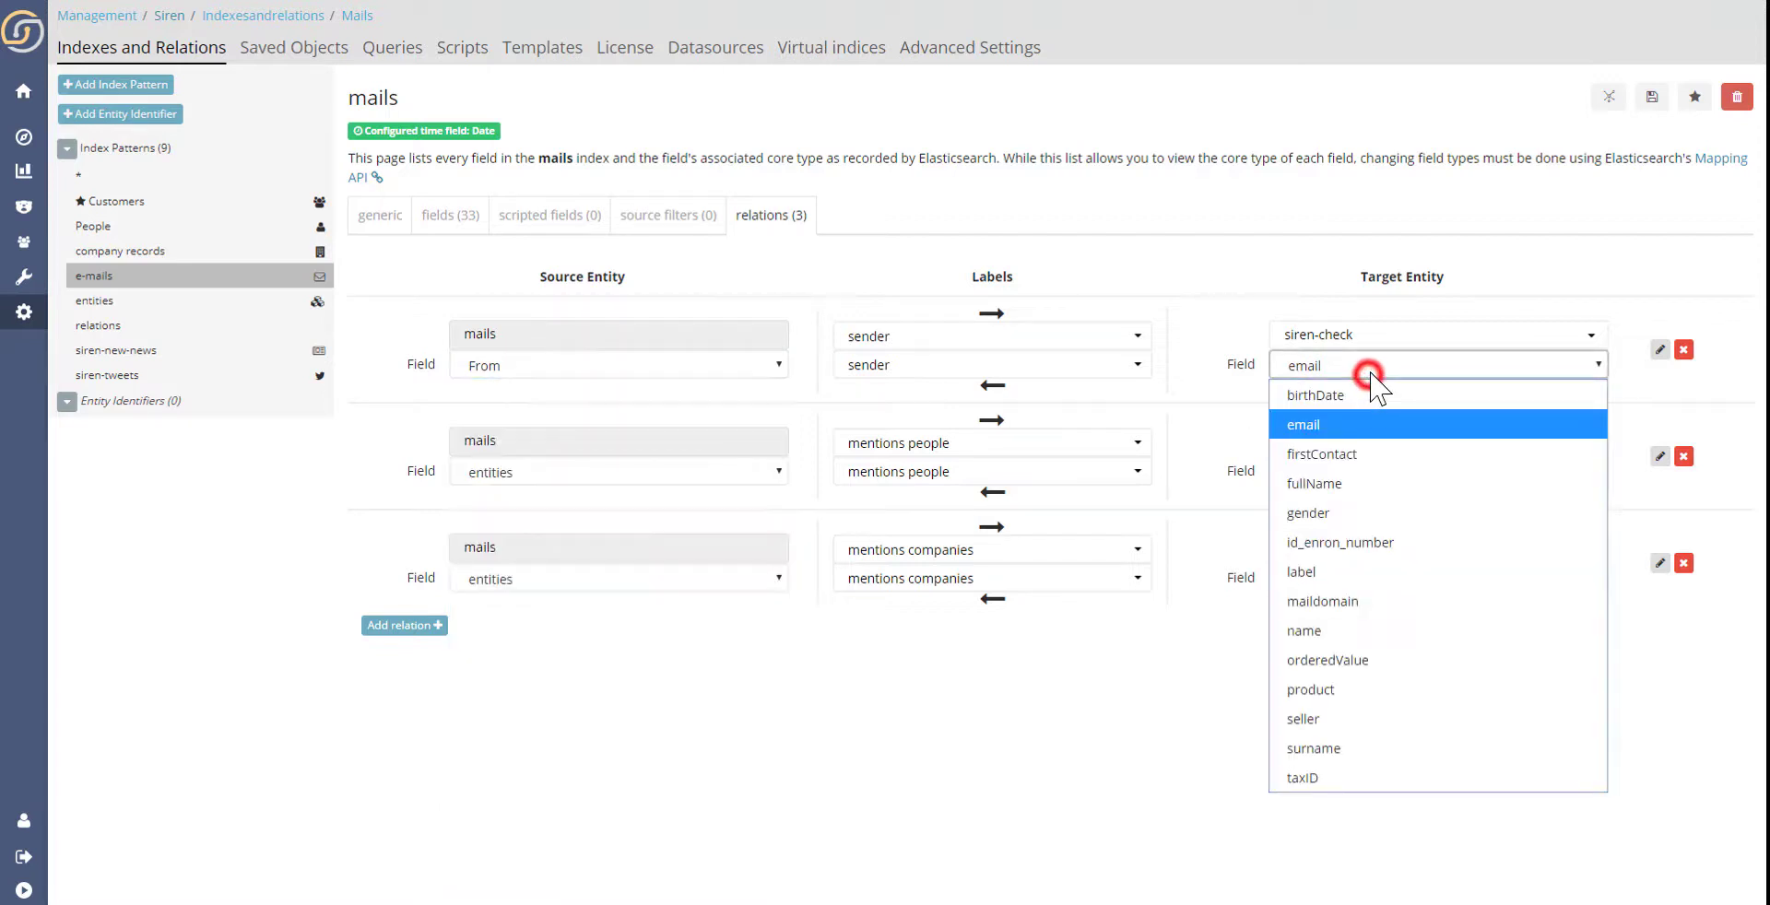
pyautogui.click(1339, 282)
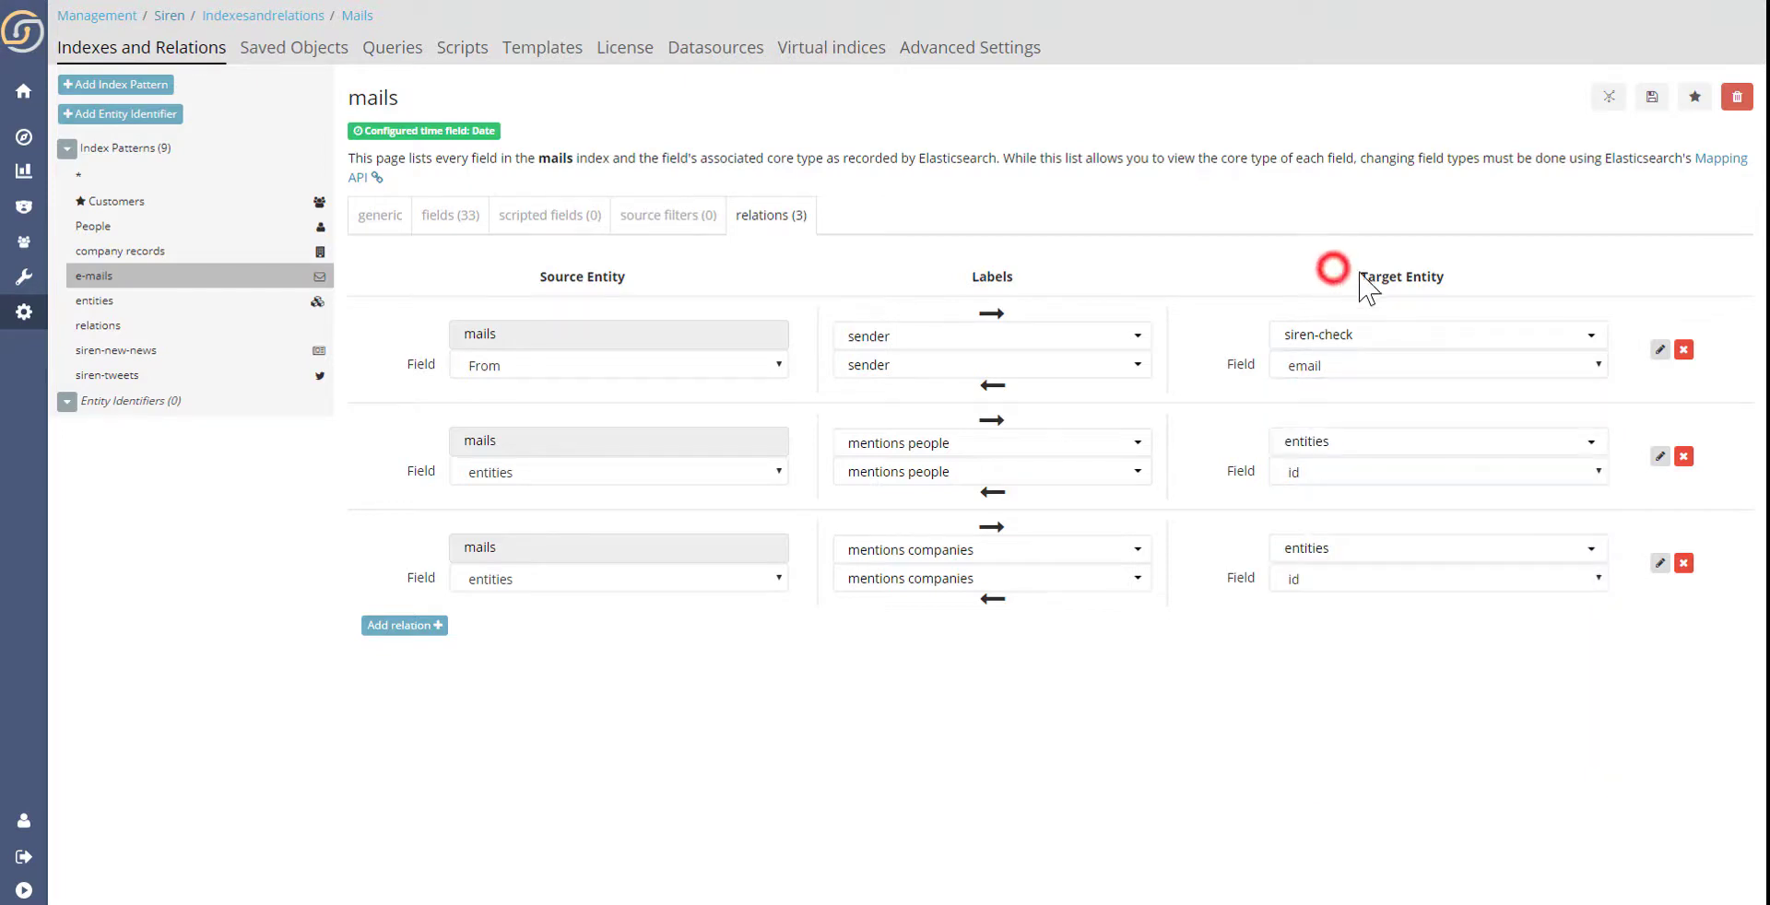
pyautogui.click(1610, 97)
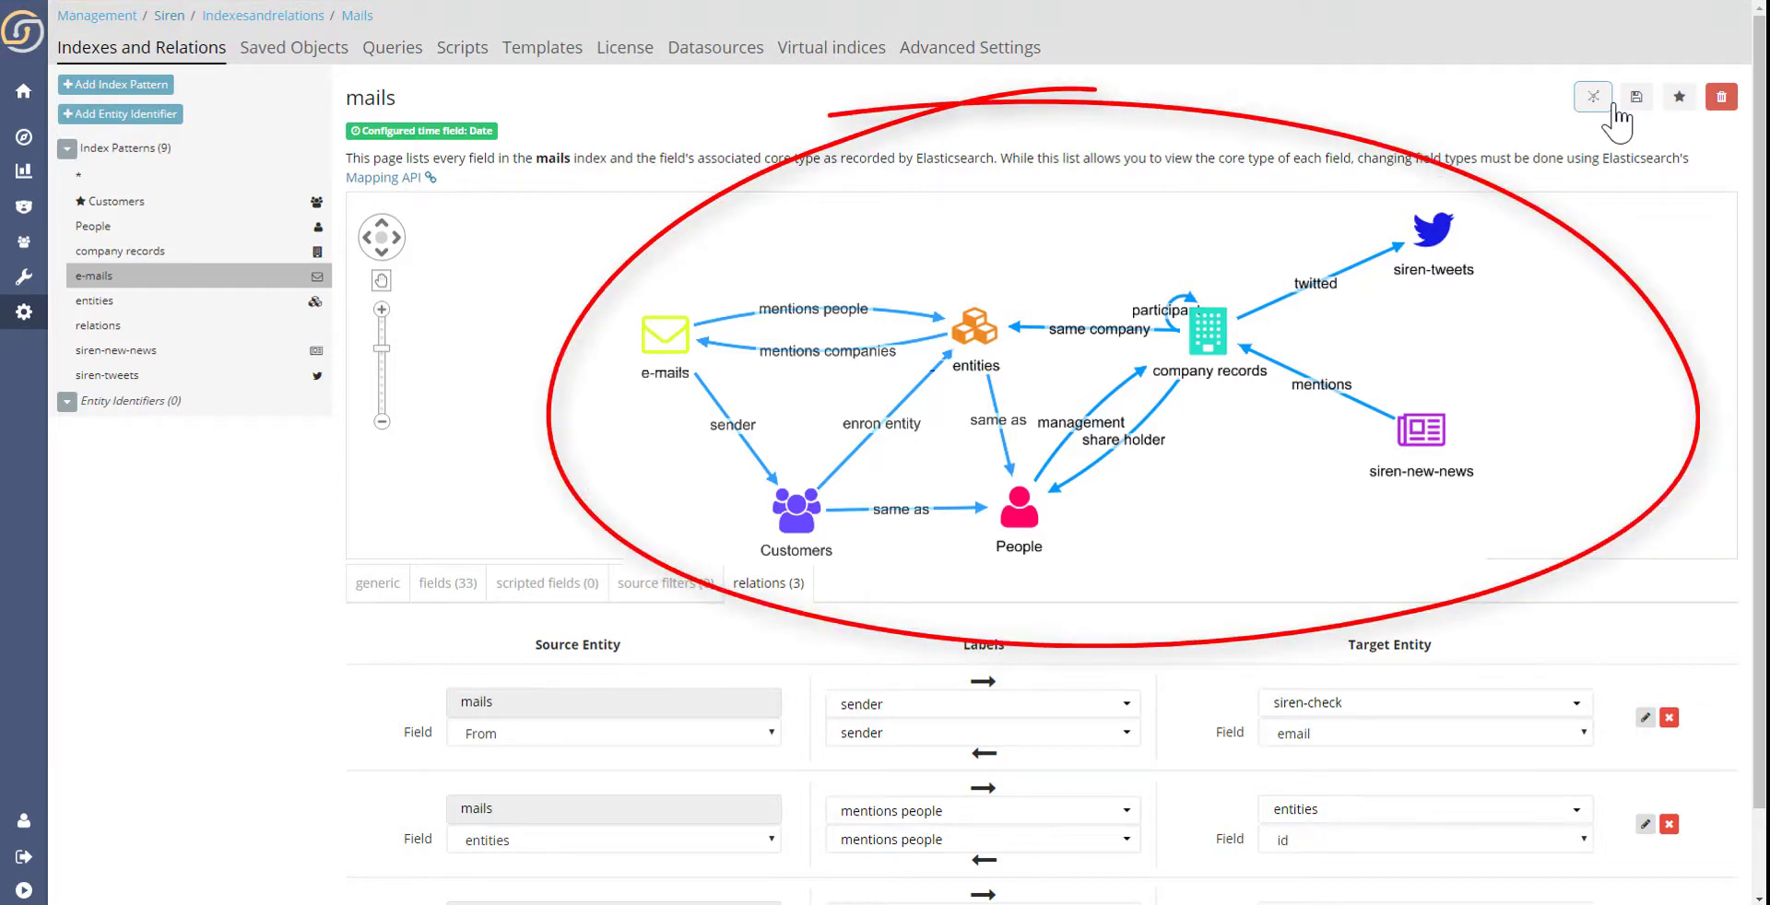
# - Filter the News dashboard to Negative News and pivot to all companies related to those articles
pyautogui.click(23, 93)
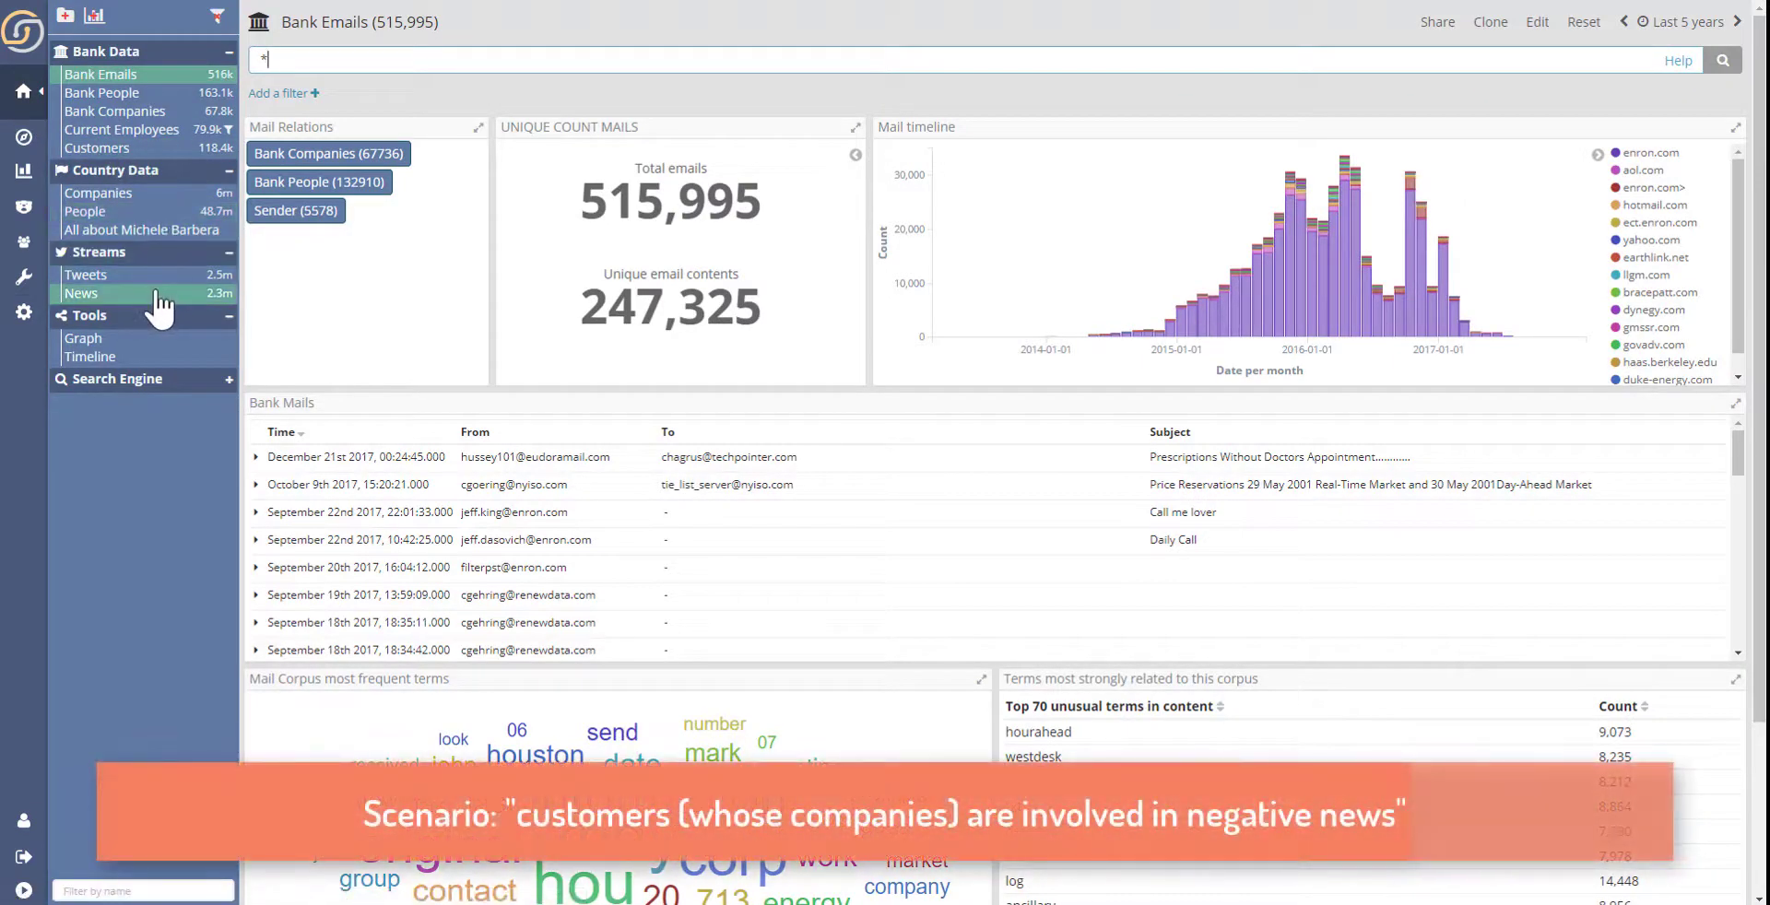
pyautogui.click(158, 293)
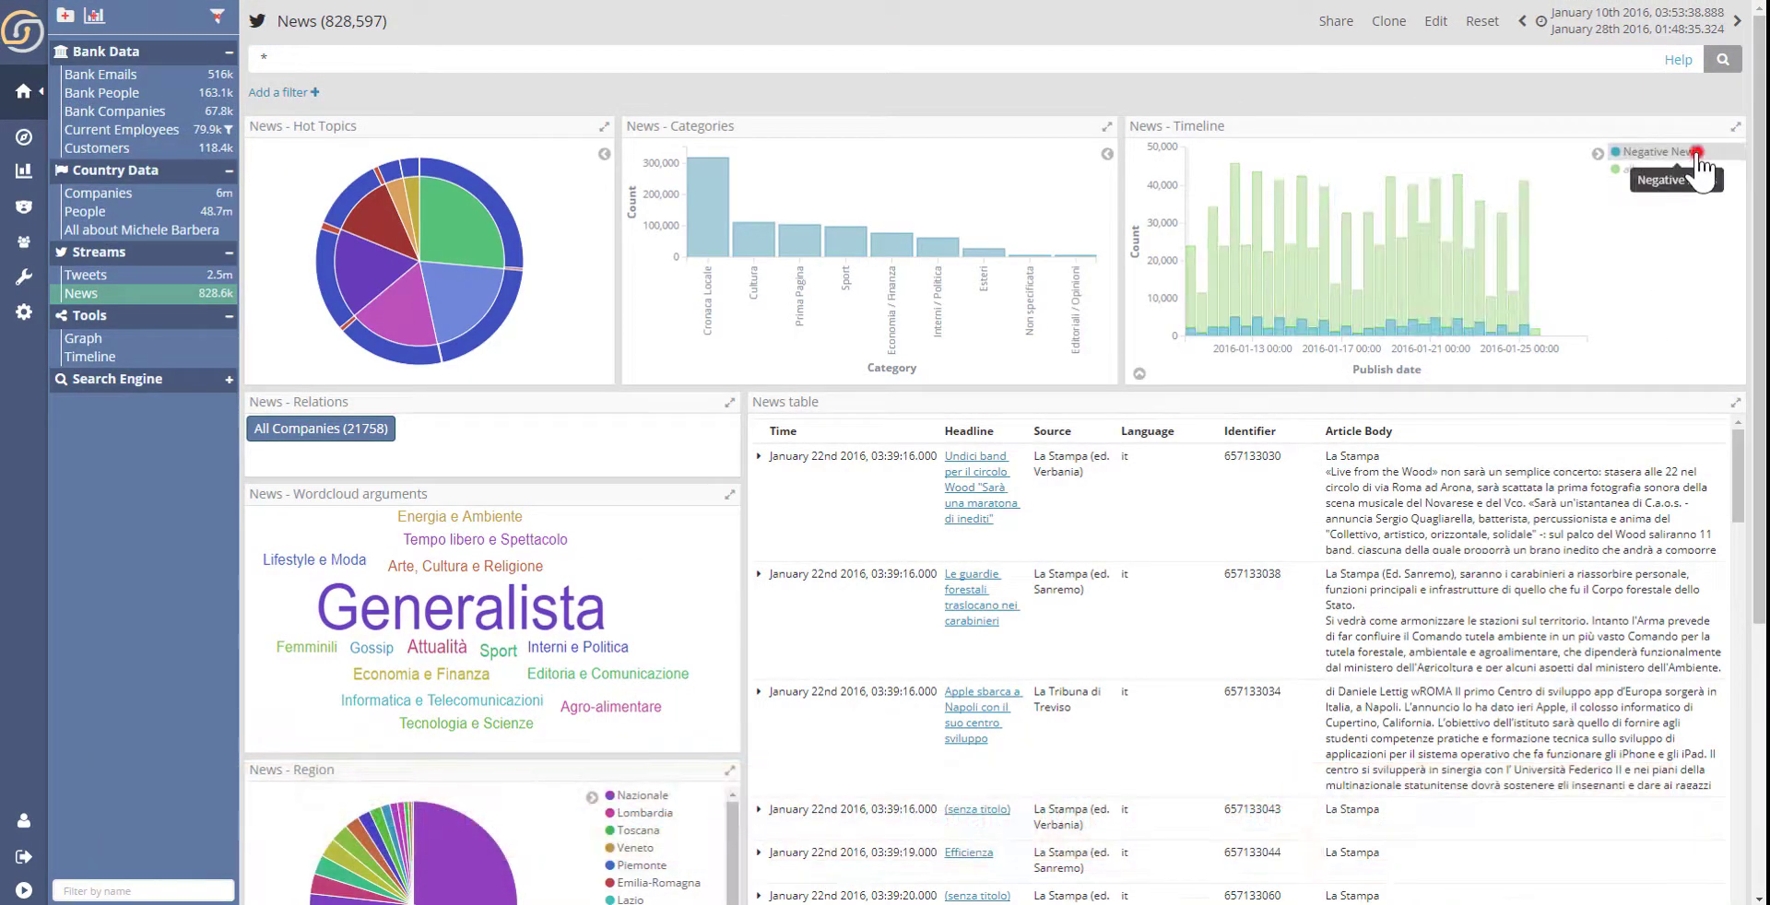
pyautogui.click(1694, 153)
pyautogui.click(1641, 171)
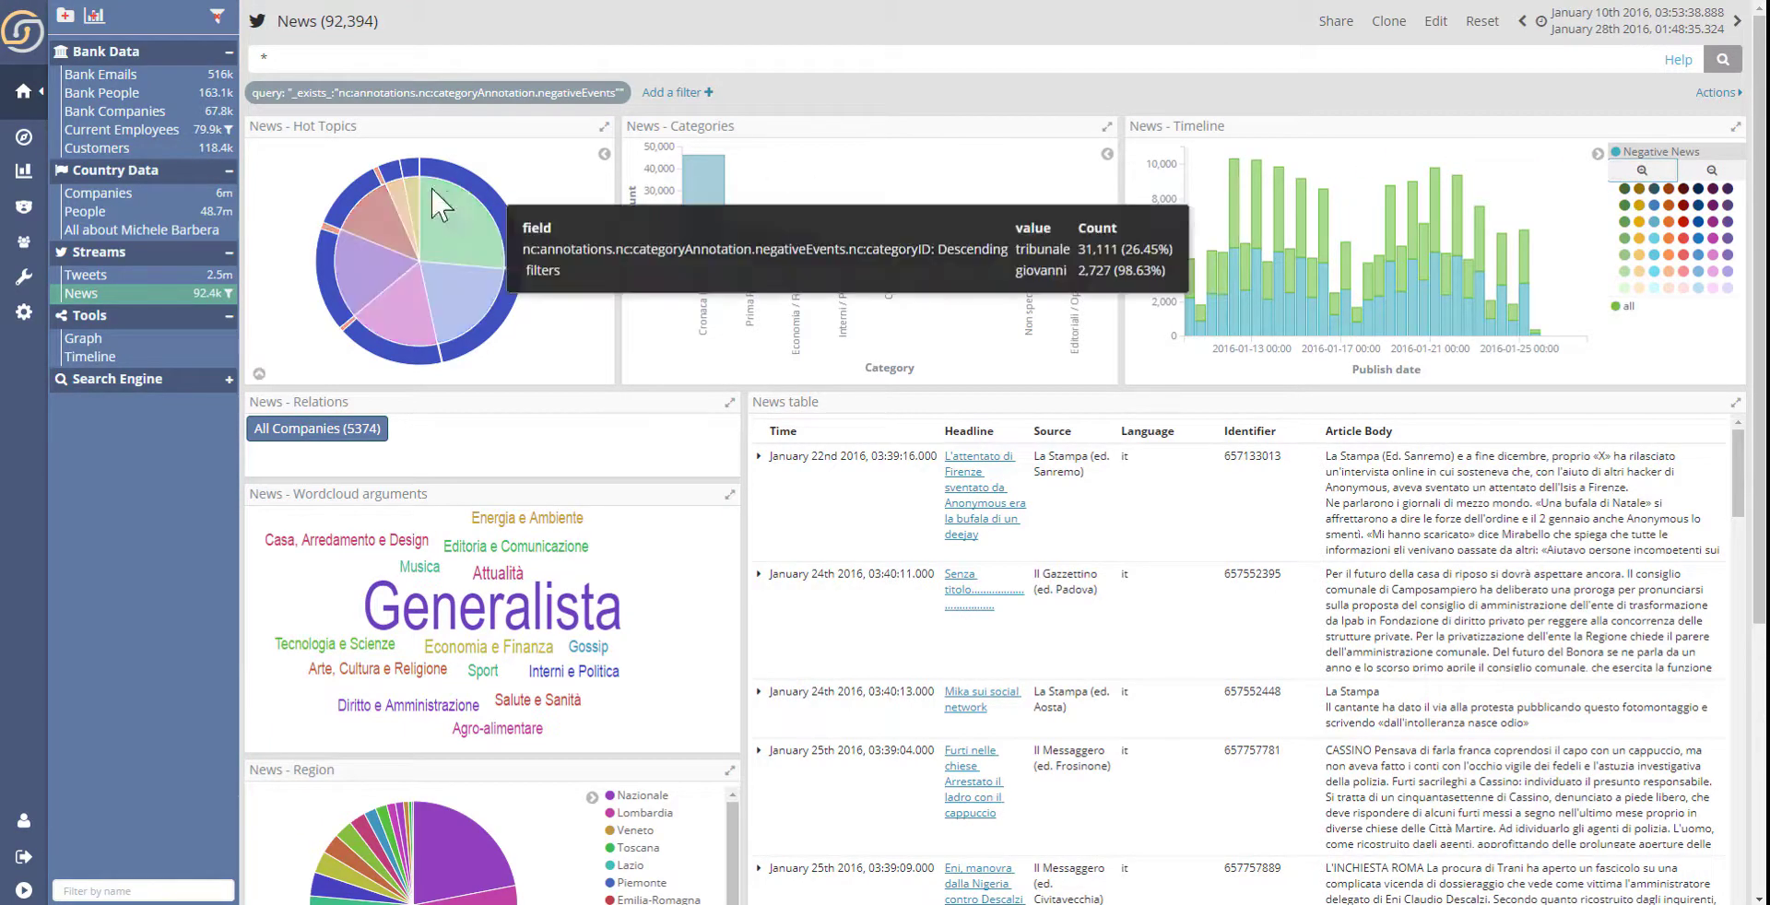
pyautogui.click(340, 436)
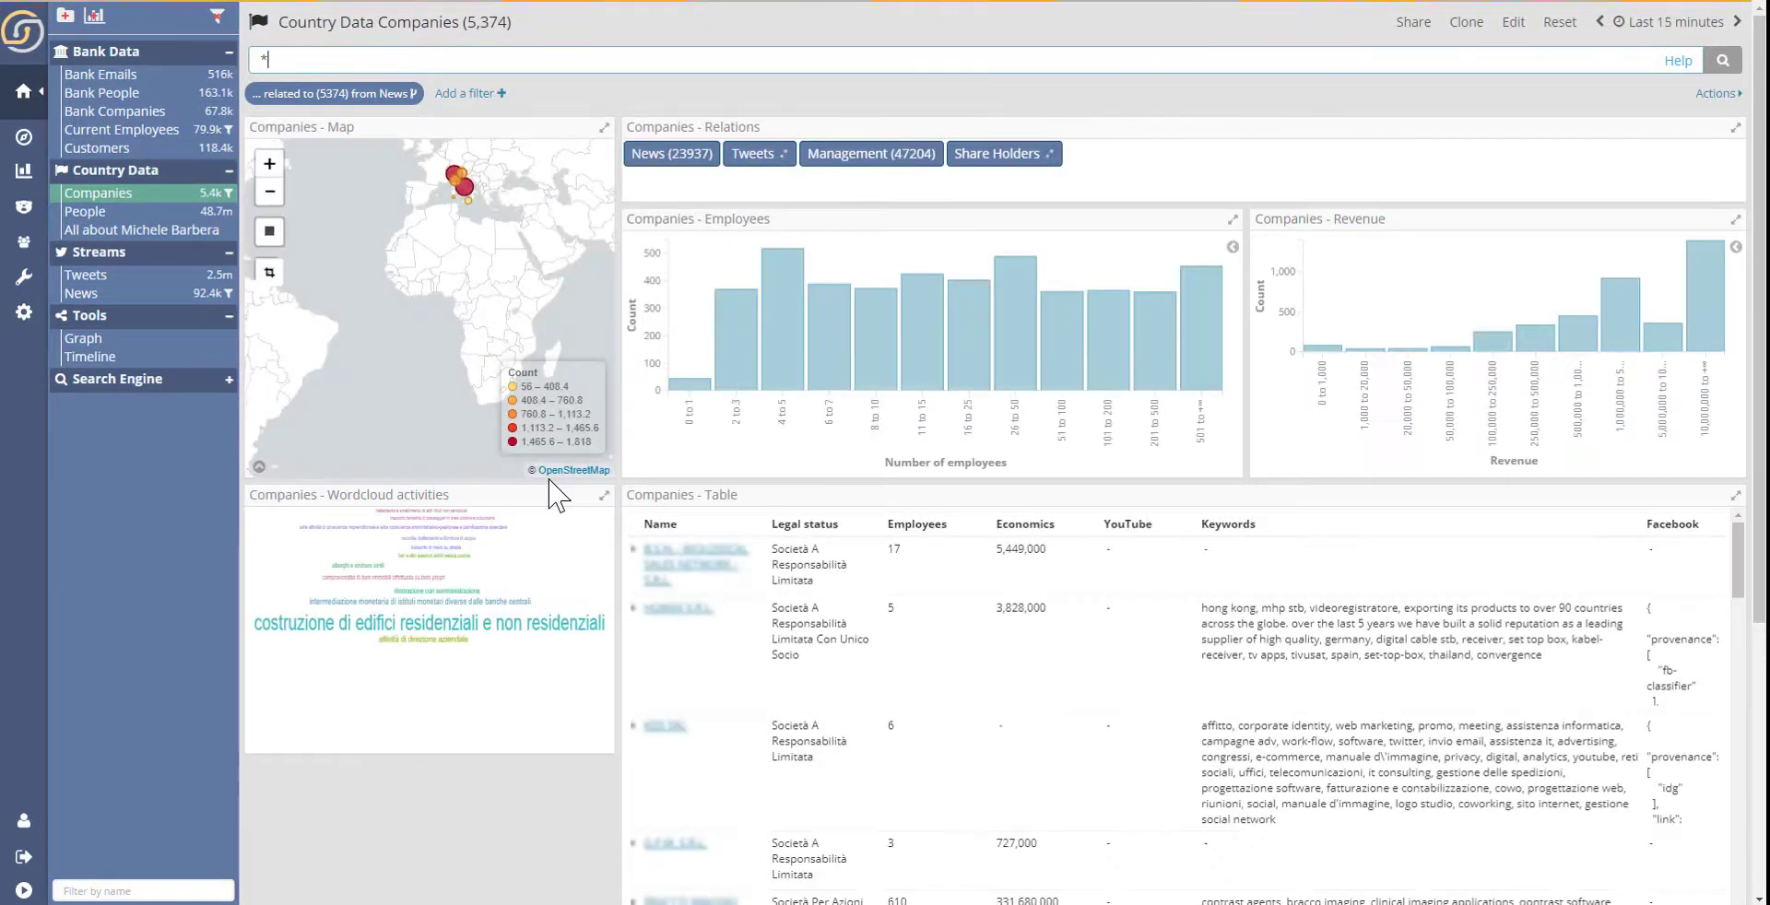
# - Filter the companies by headquarters location with a rectangle drawn over northern and central Italy on the map
pyautogui.moveTo(516, 183); pyautogui.dragTo(486, 290)
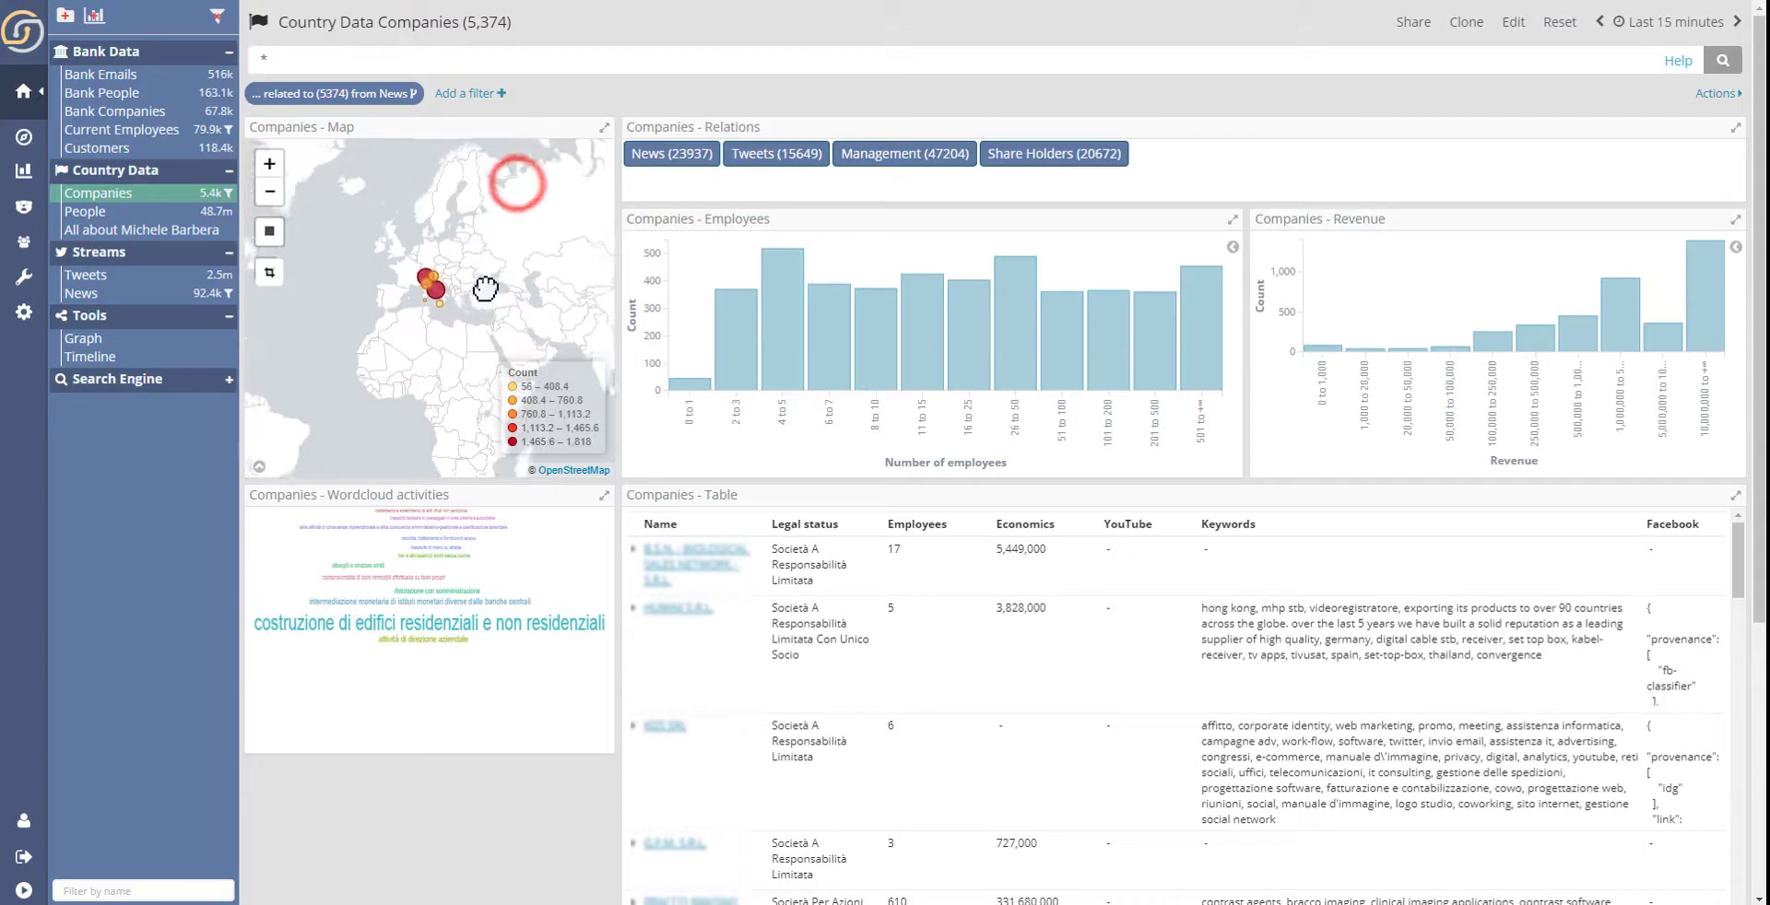
pyautogui.click(269, 164)
pyautogui.click(269, 164)
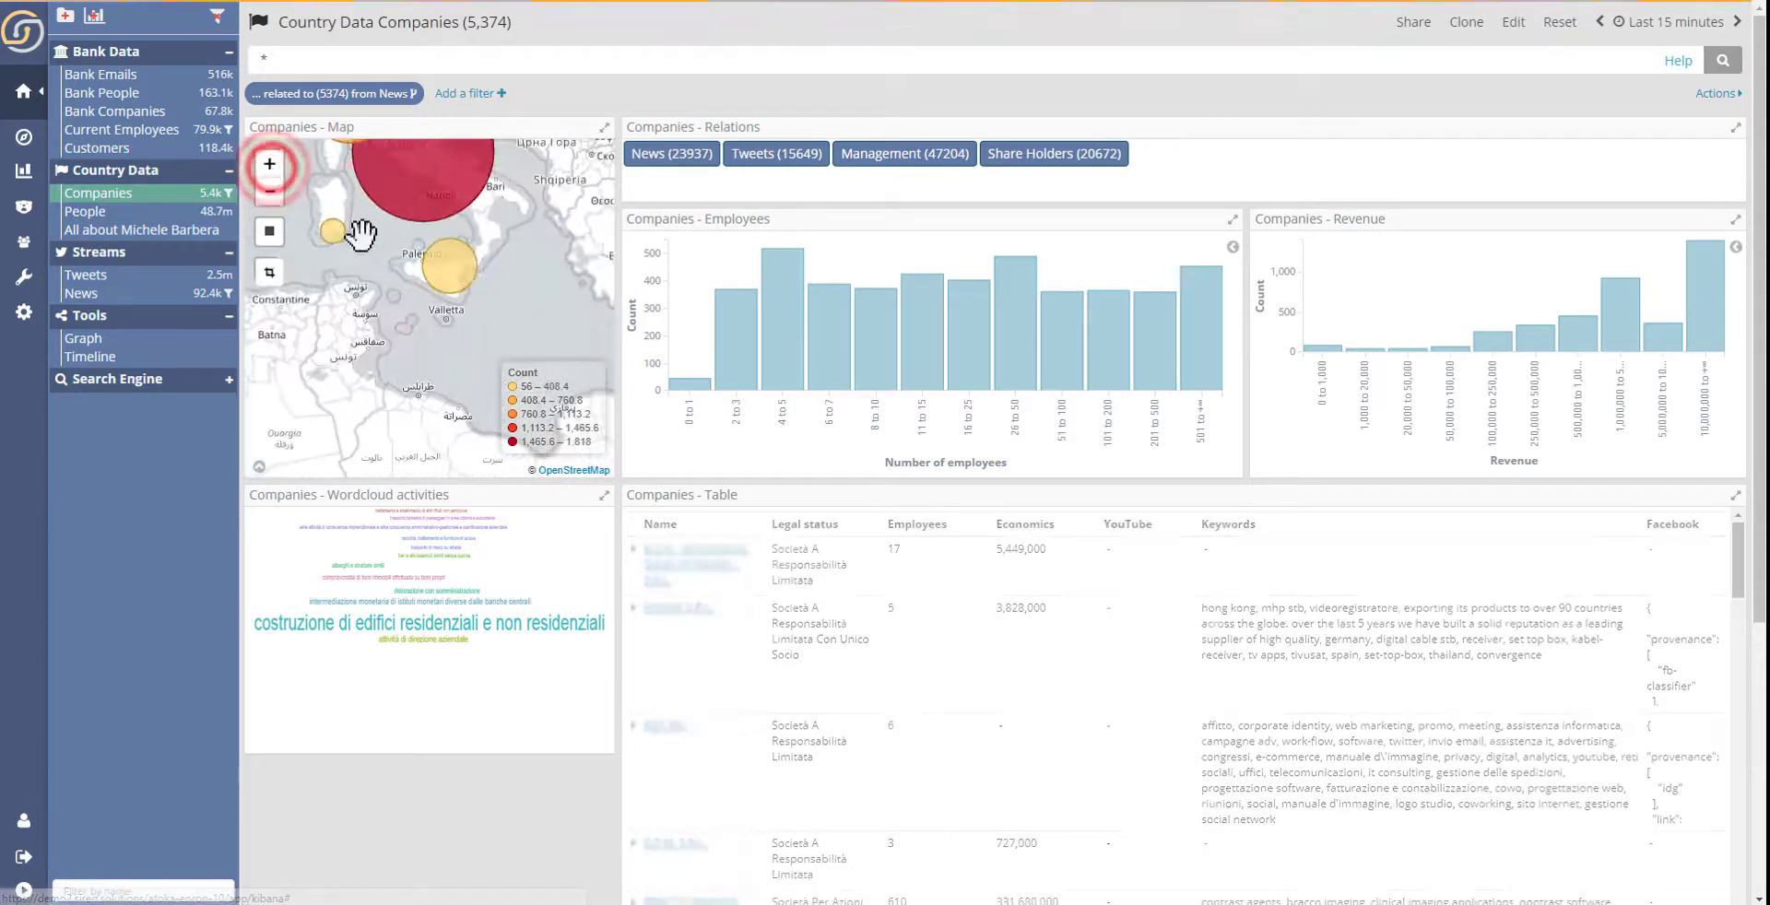
pyautogui.moveTo(360, 236); pyautogui.dragTo(406, 396)
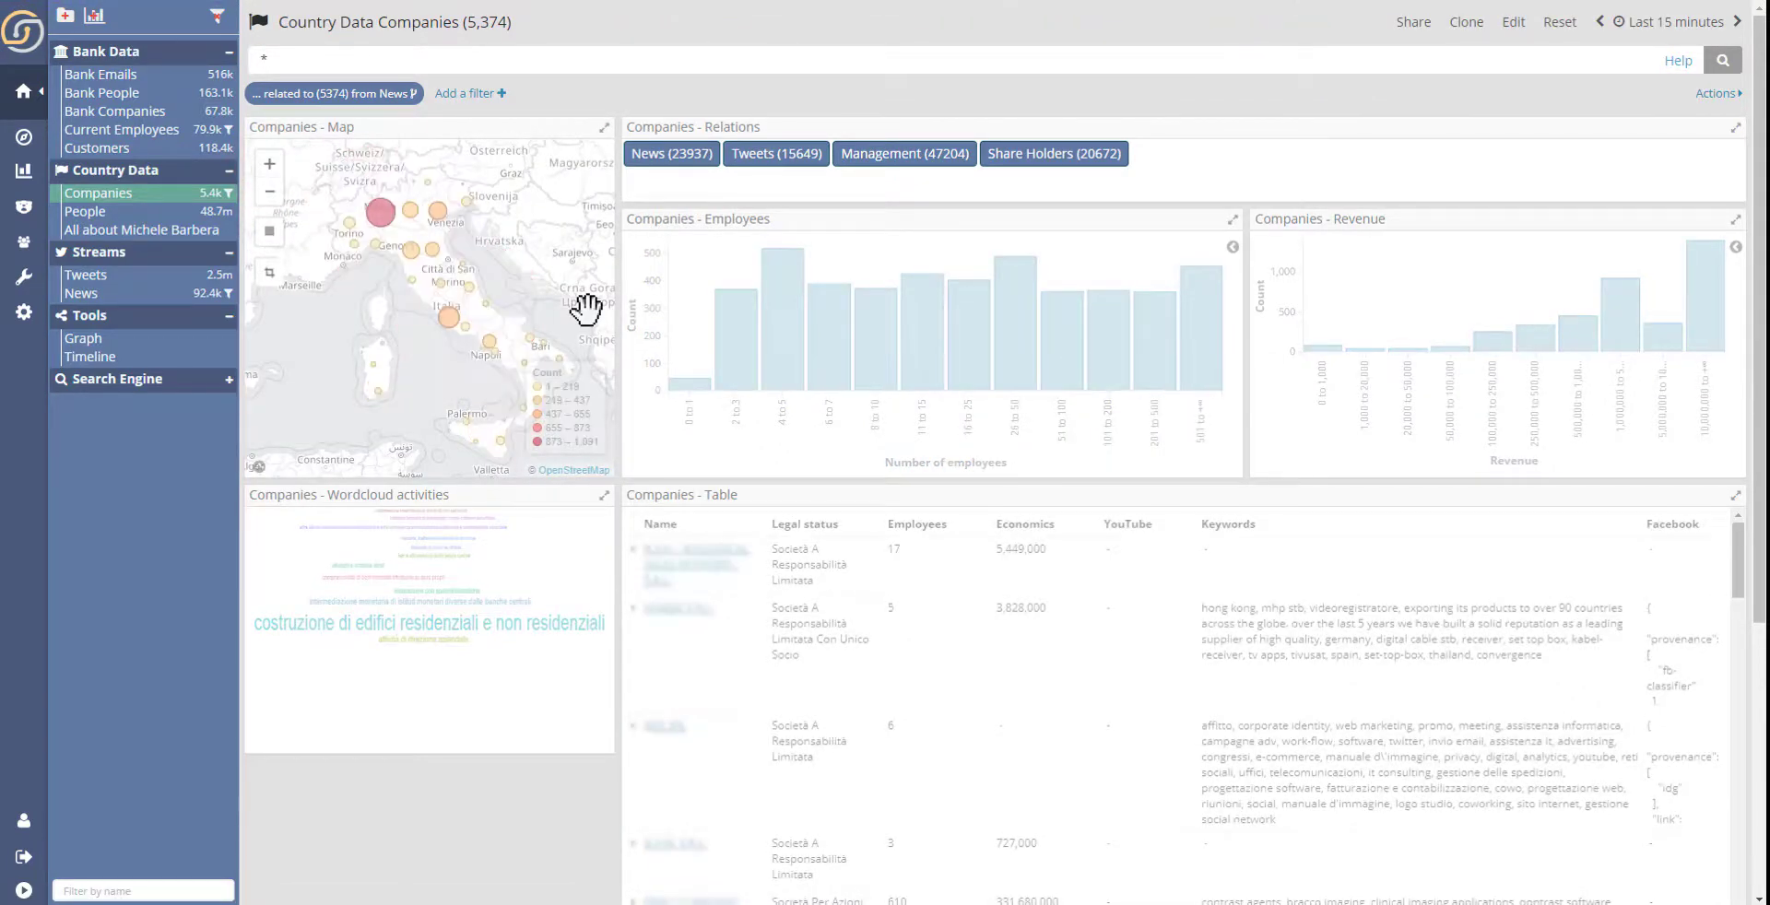
pyautogui.click(269, 230)
pyautogui.moveTo(319, 169); pyautogui.dragTo(474, 301)
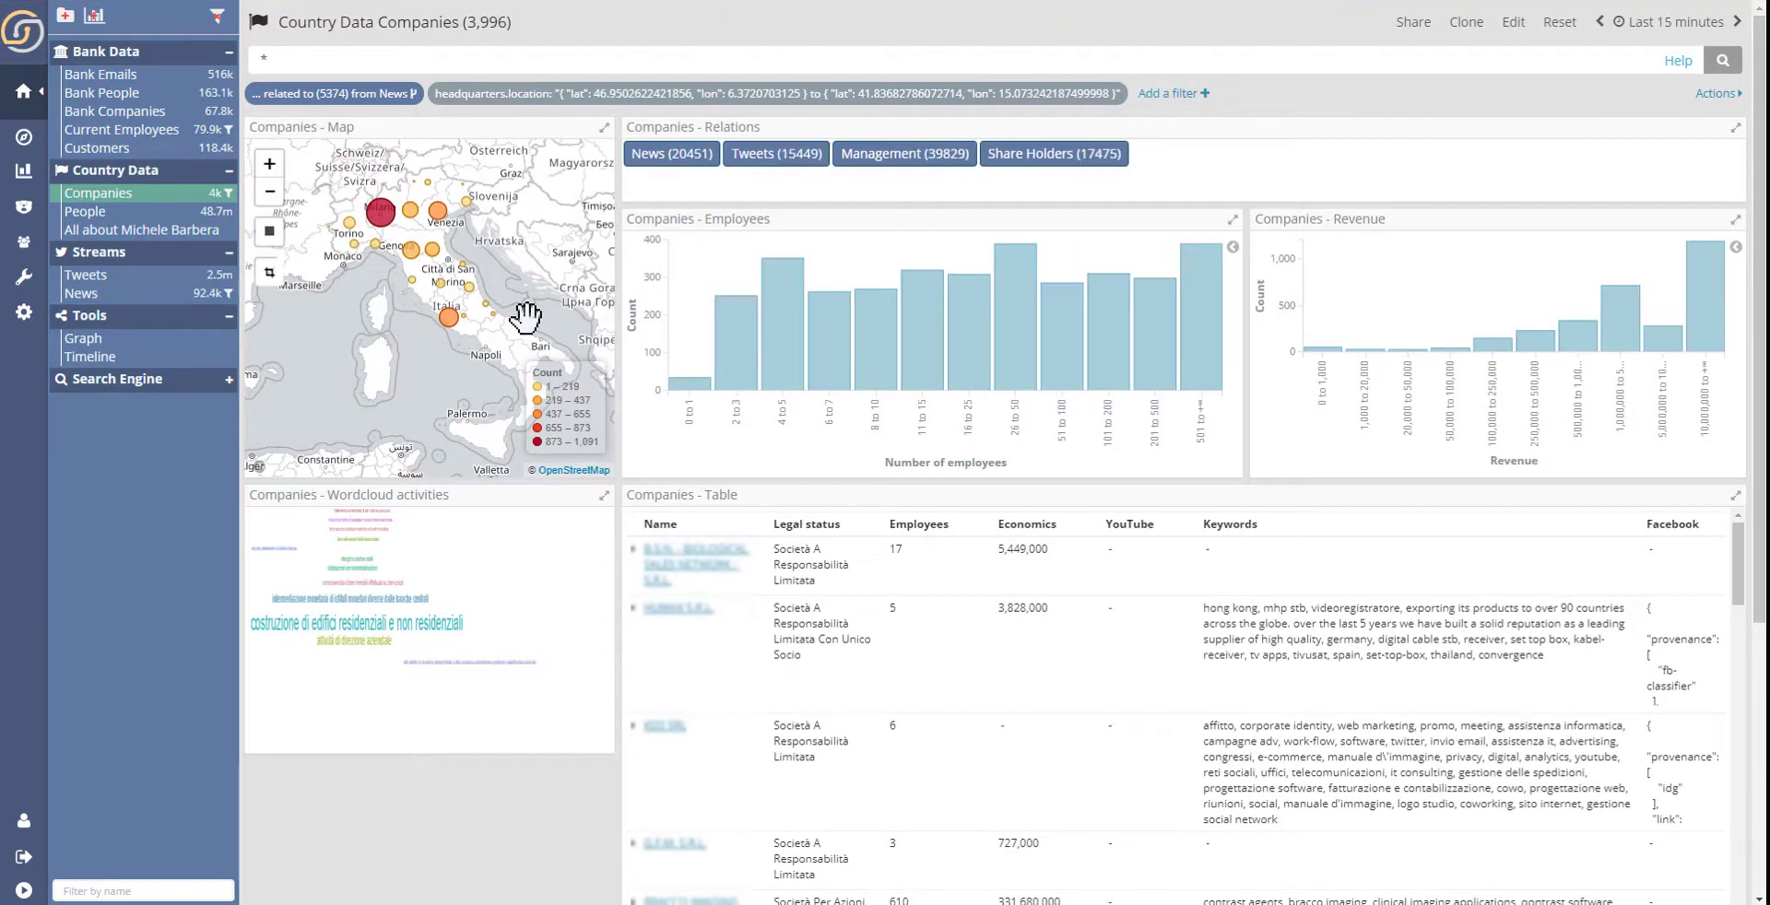
# - Add a filter for companies whose lastEconomics.revenue is between 200,000 and 20,000,000
pyautogui.click(1180, 93)
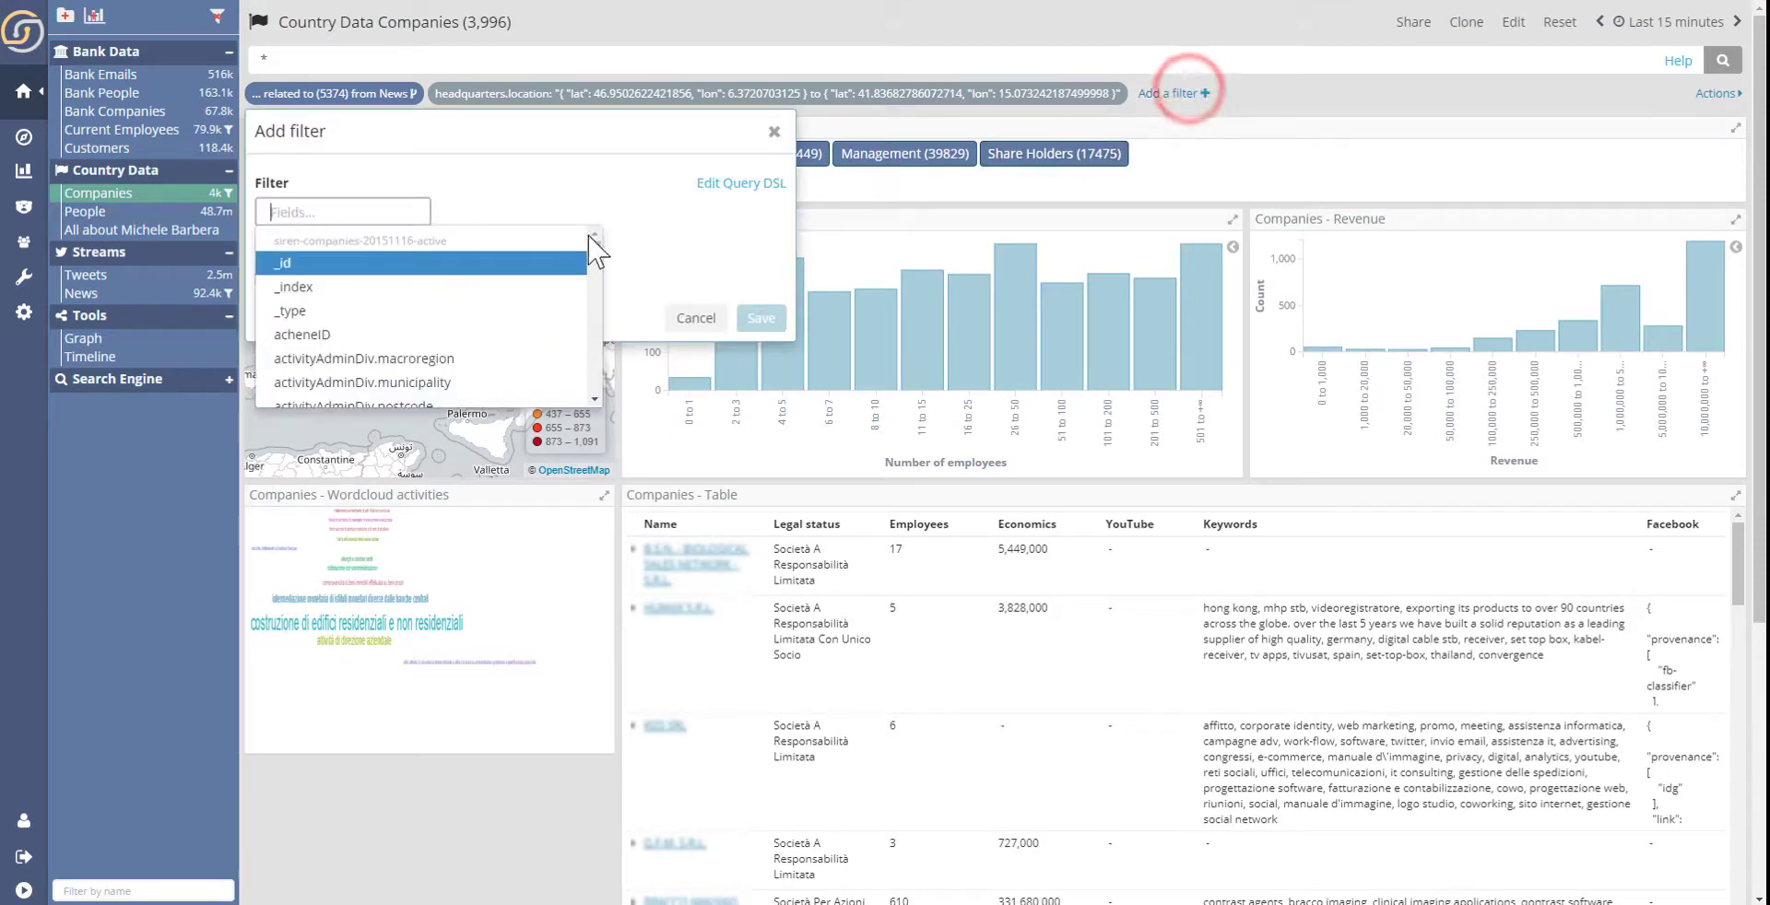
pyautogui.write('reve')
pyautogui.click(393, 318)
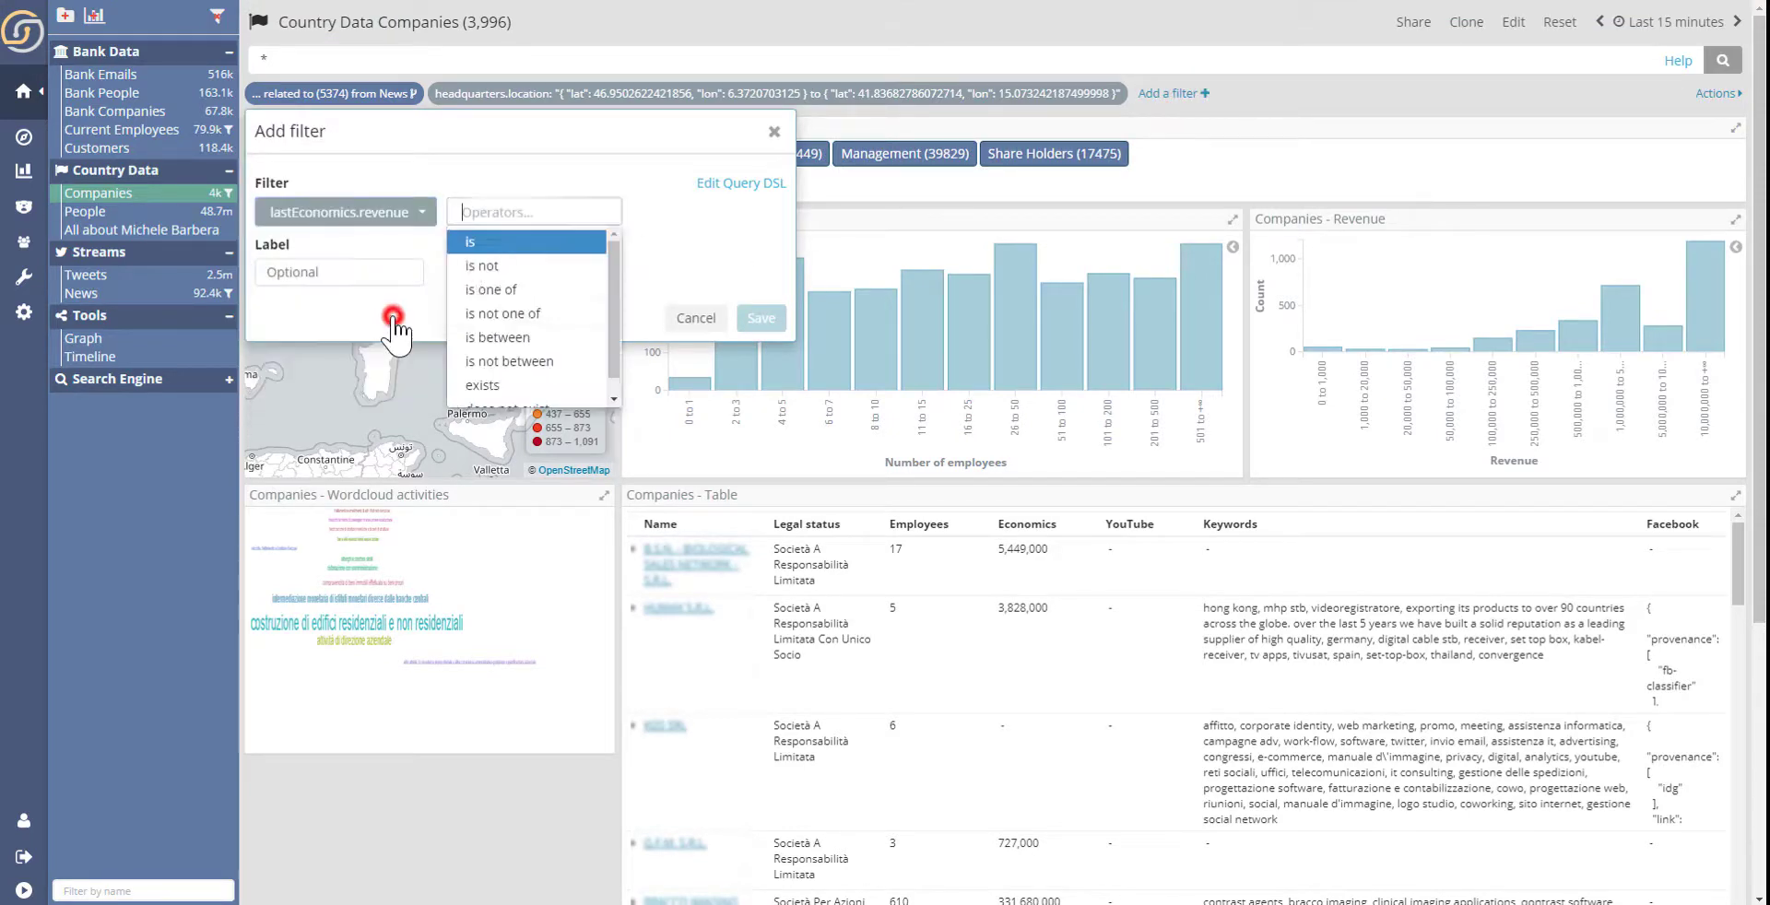
pyautogui.click(516, 337)
pyautogui.write('200000')
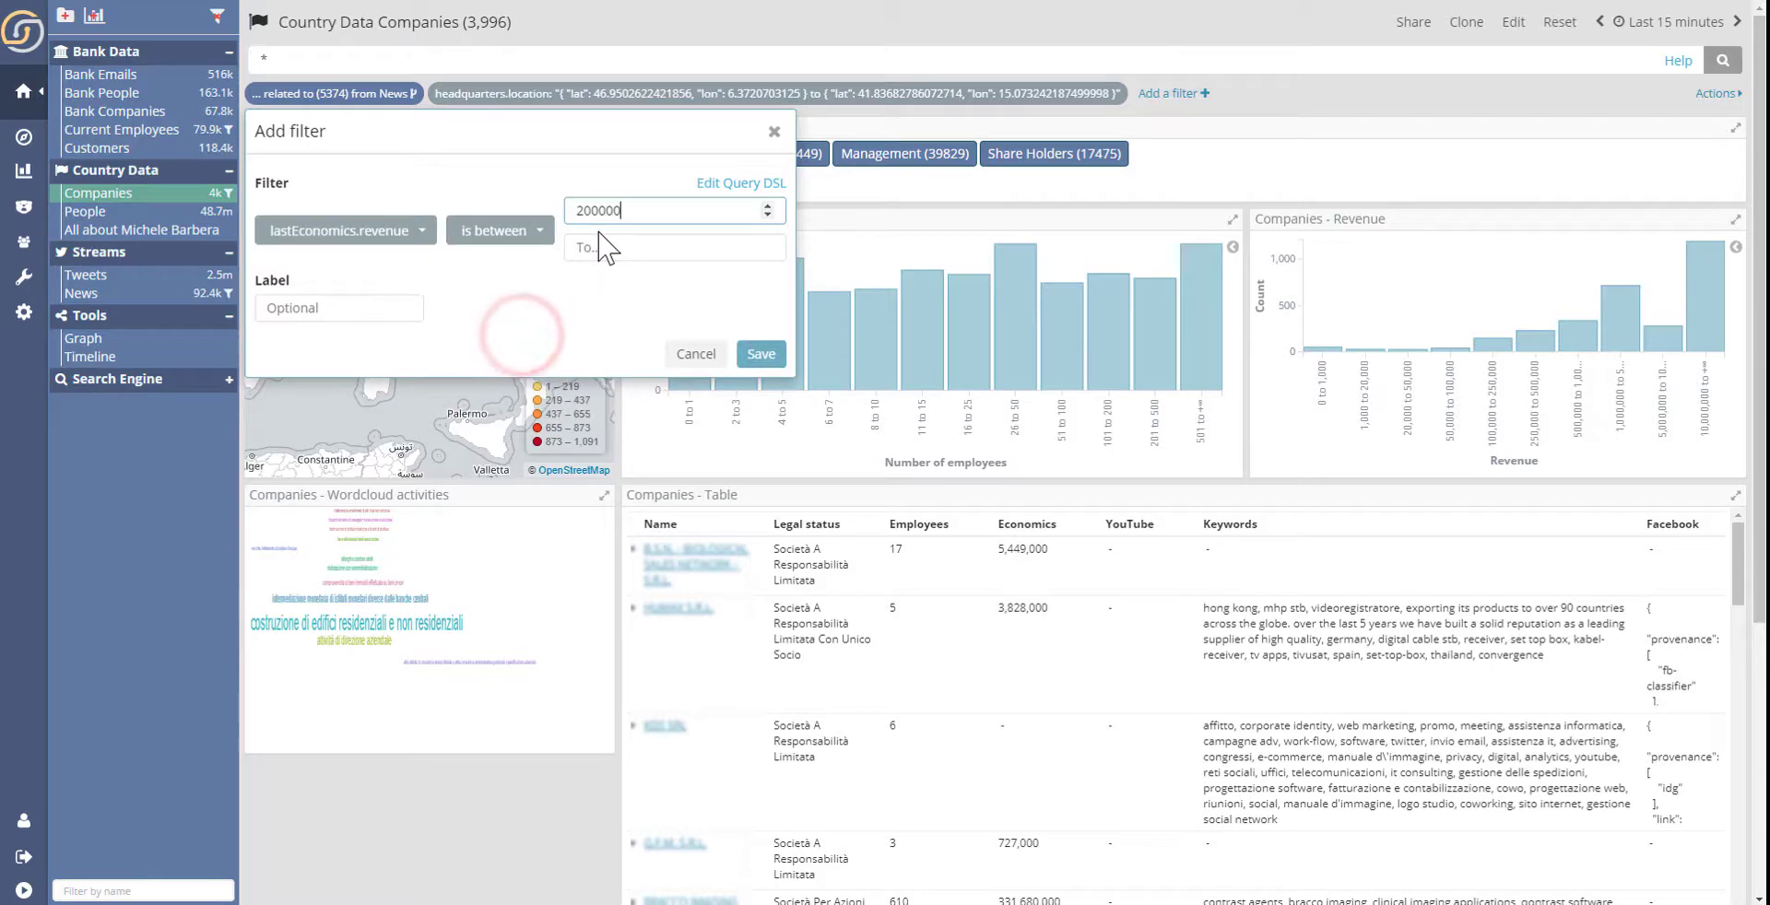
pyautogui.press('Tab')
pyautogui.write('20,0')
pyautogui.write('00,000')
pyautogui.click(760, 354)
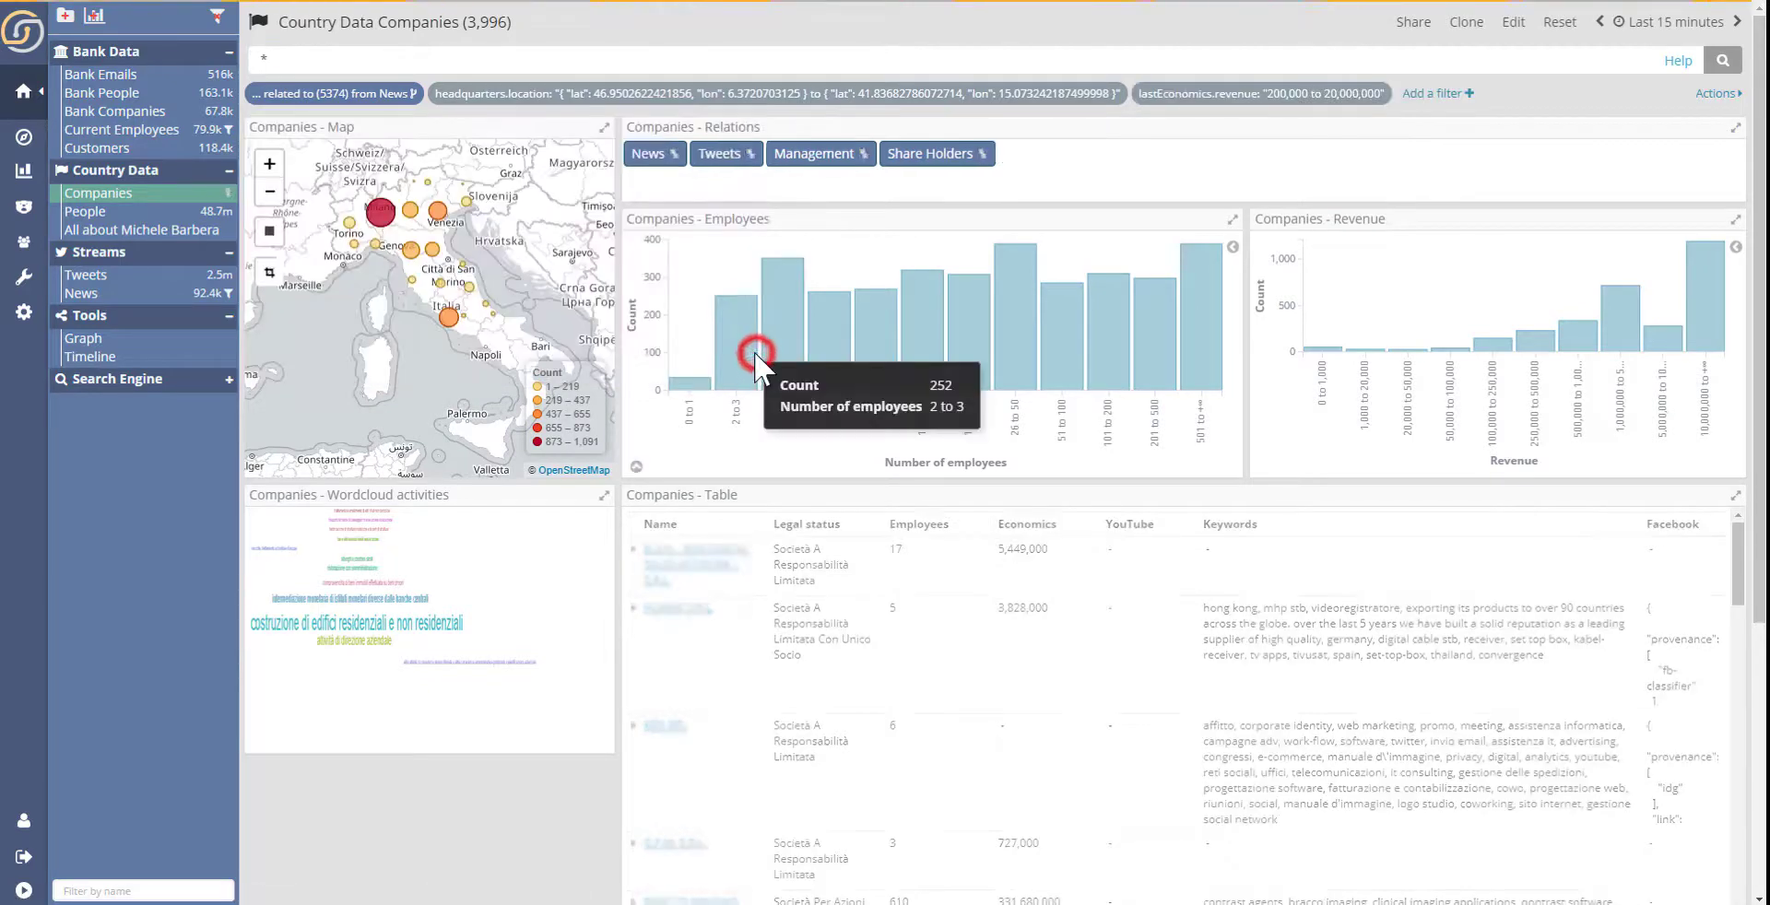
# - Pivot from the filtered companies to their share holders and on to the matching bank customers
pyautogui.moveTo(1018, 323)
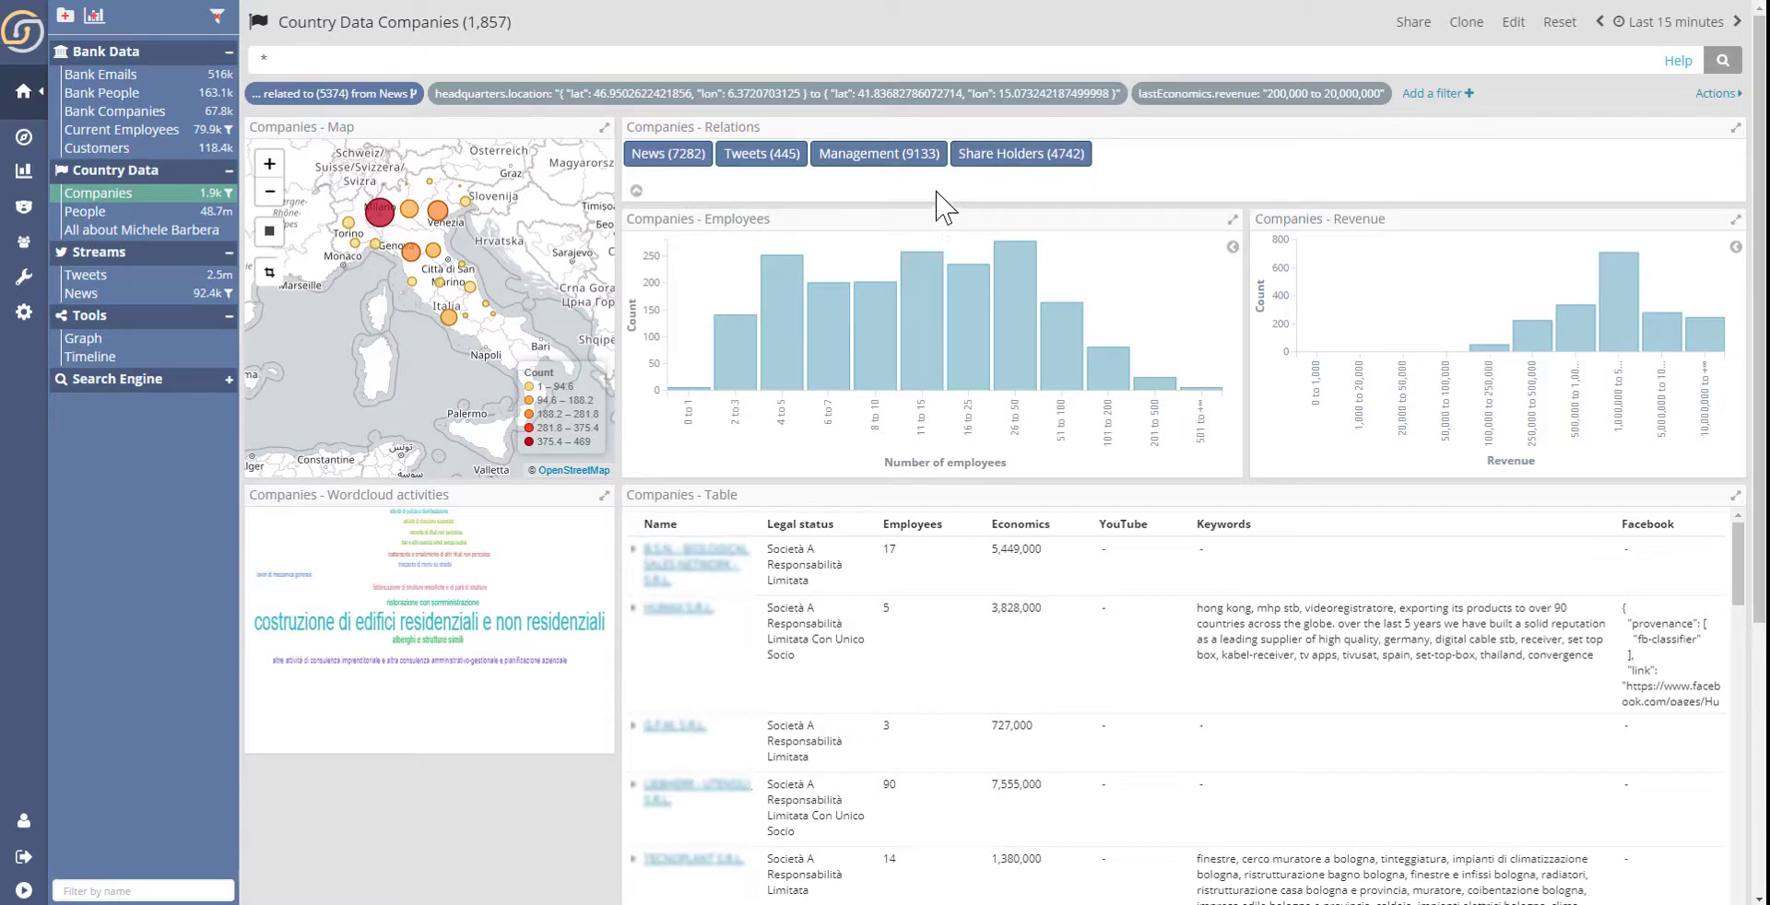
pyautogui.click(1048, 155)
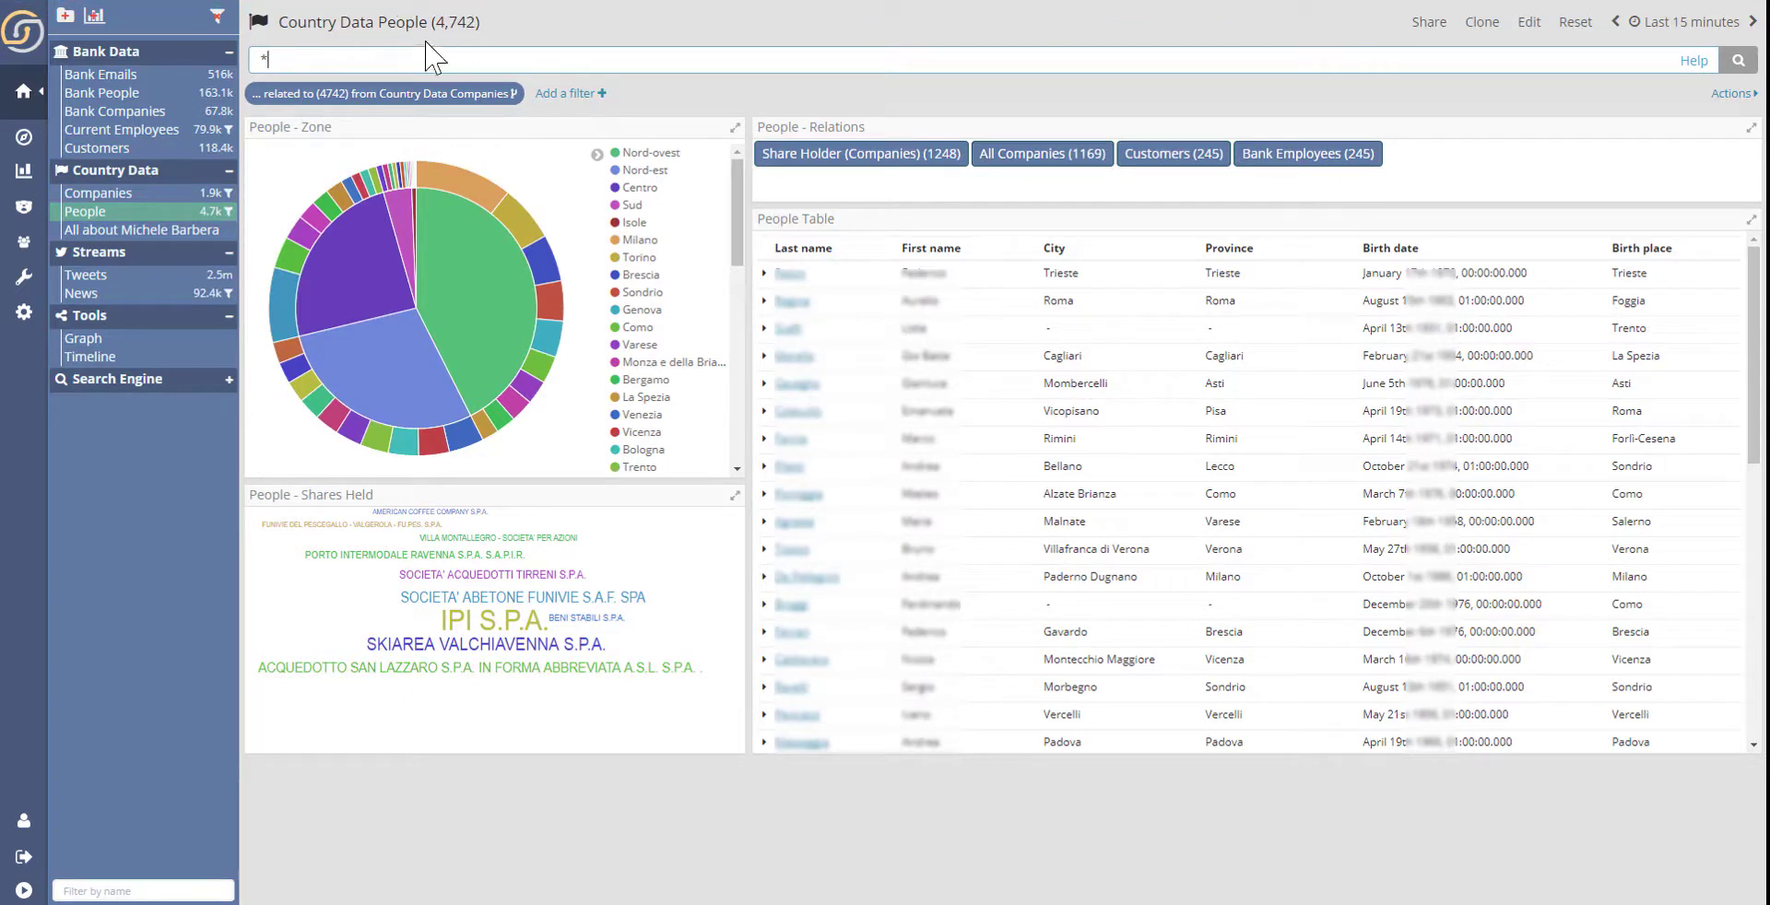
pyautogui.click(1164, 157)
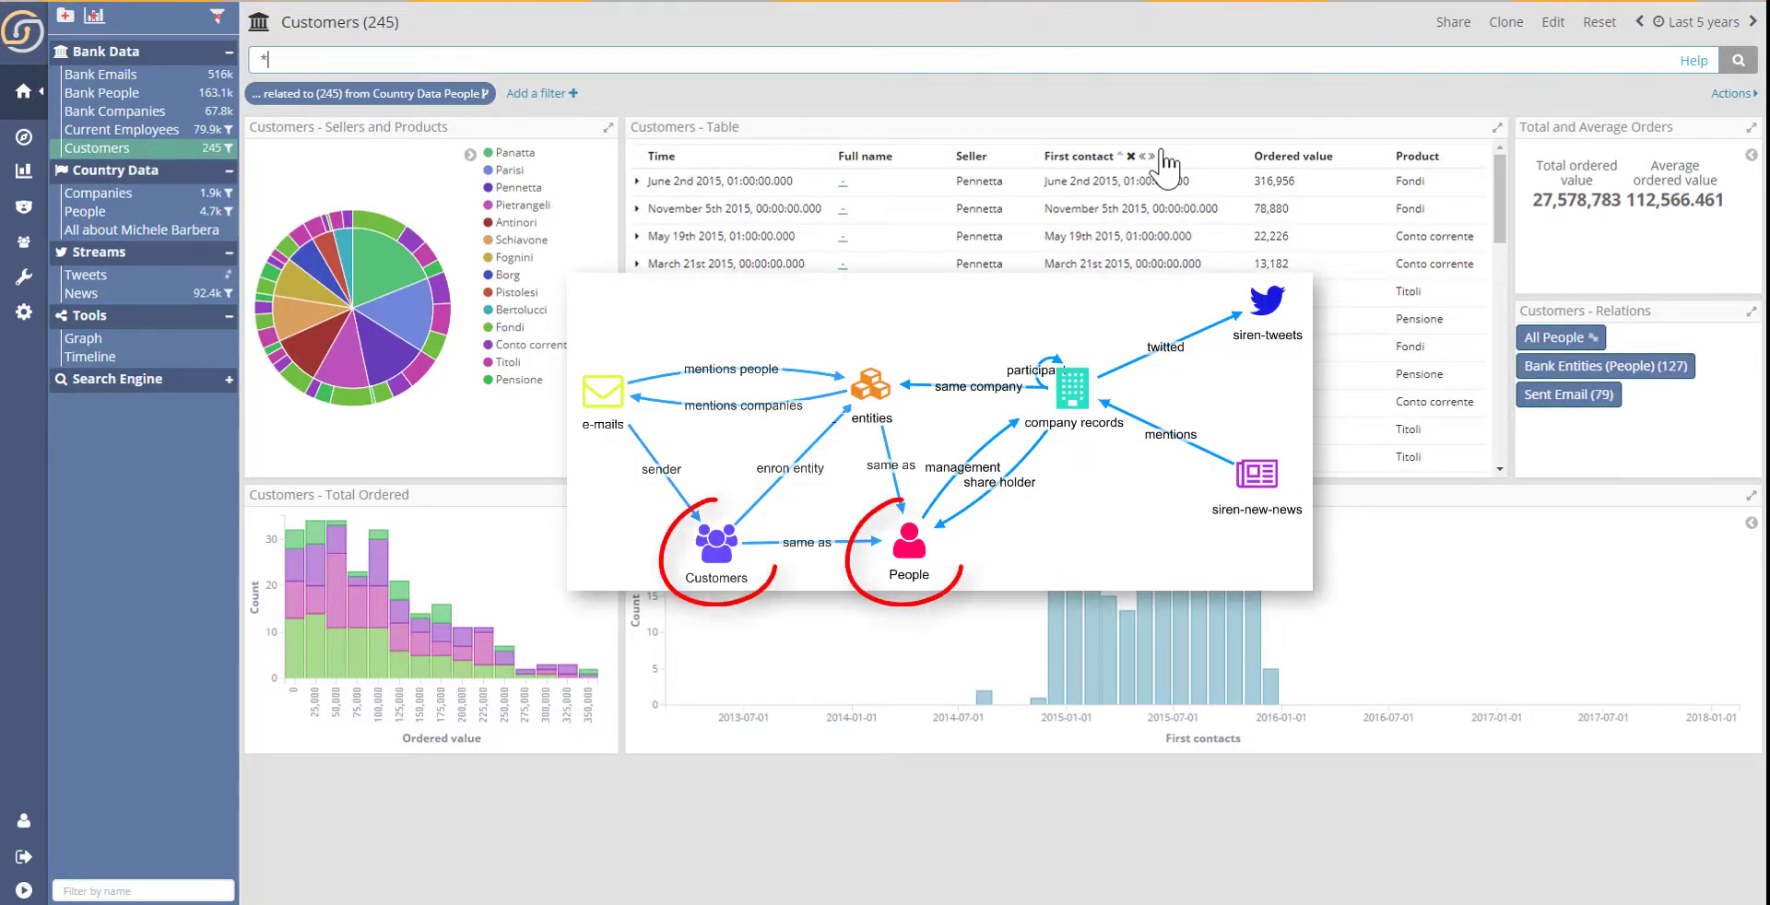
# - Sort the customers table by ordered value in descending order and open the first customer in the graph browser
pyautogui.click(1340, 157)
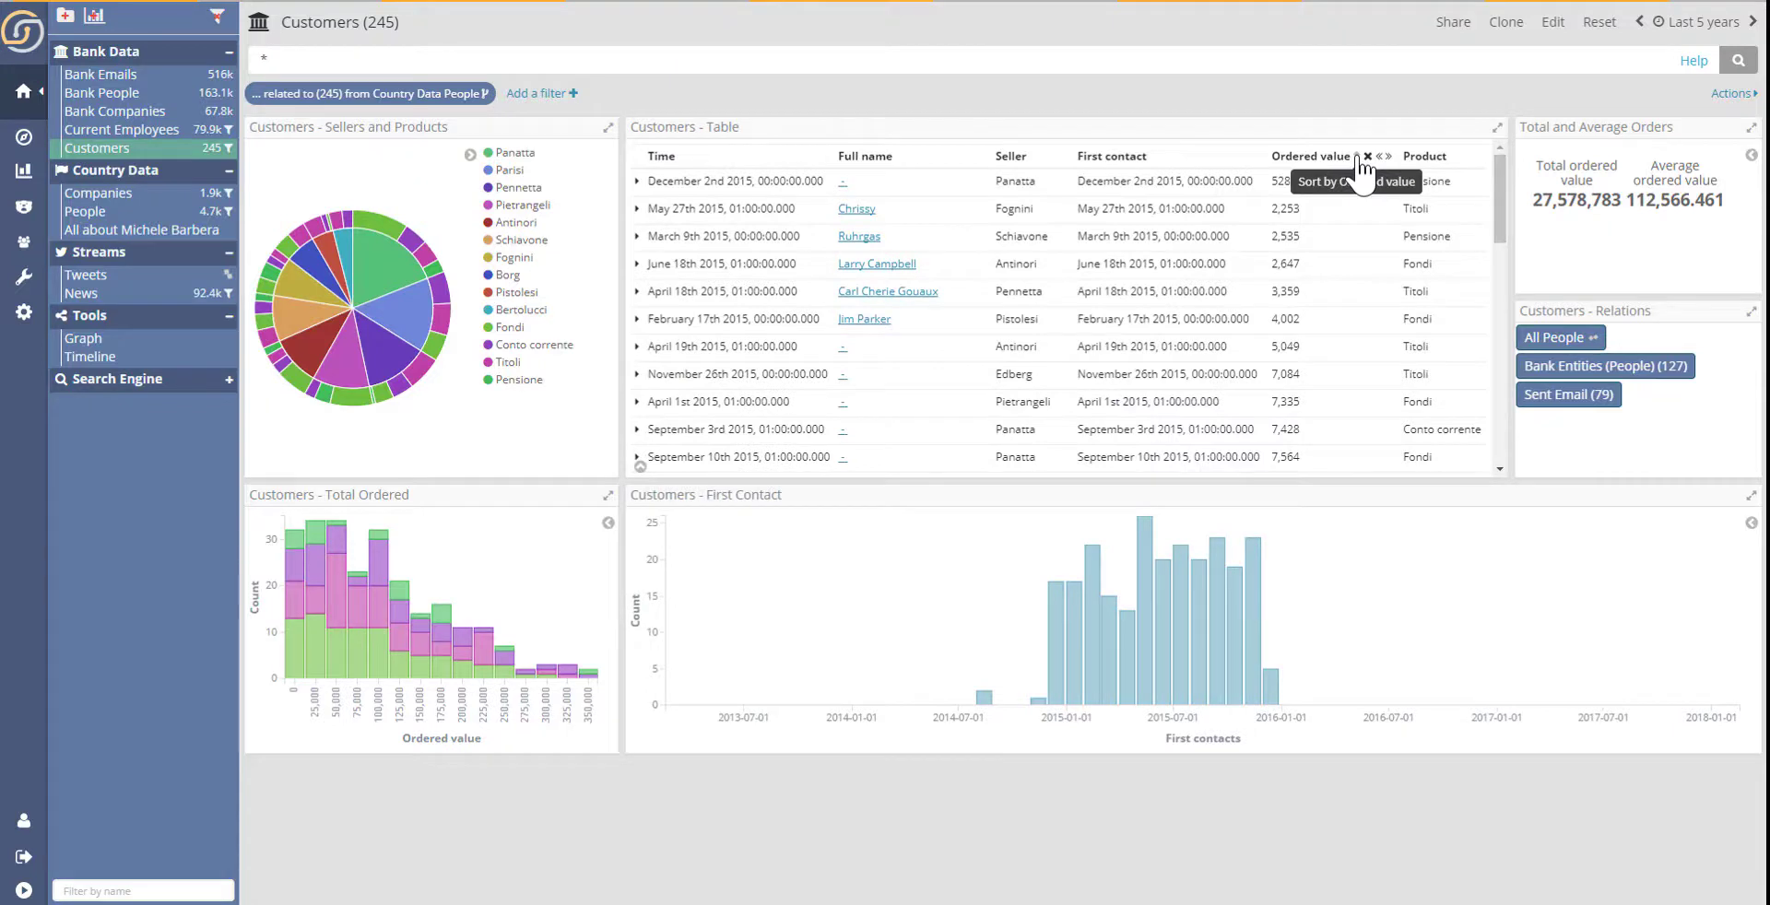
pyautogui.click(1356, 157)
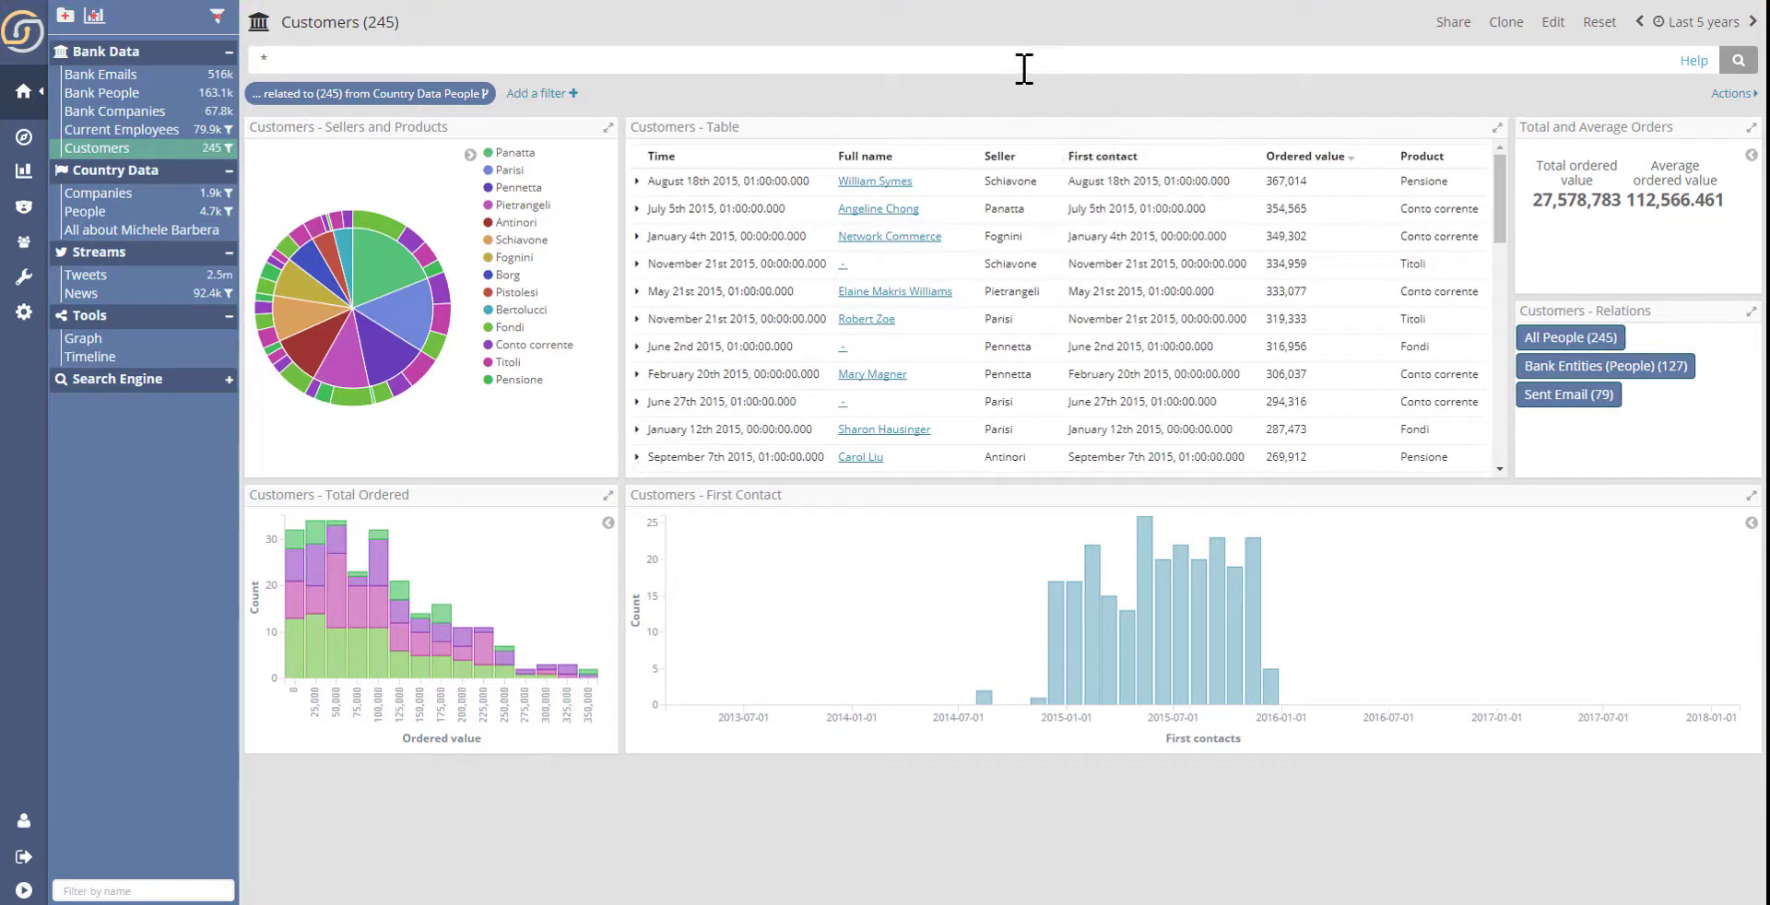
pyautogui.click(856, 182)
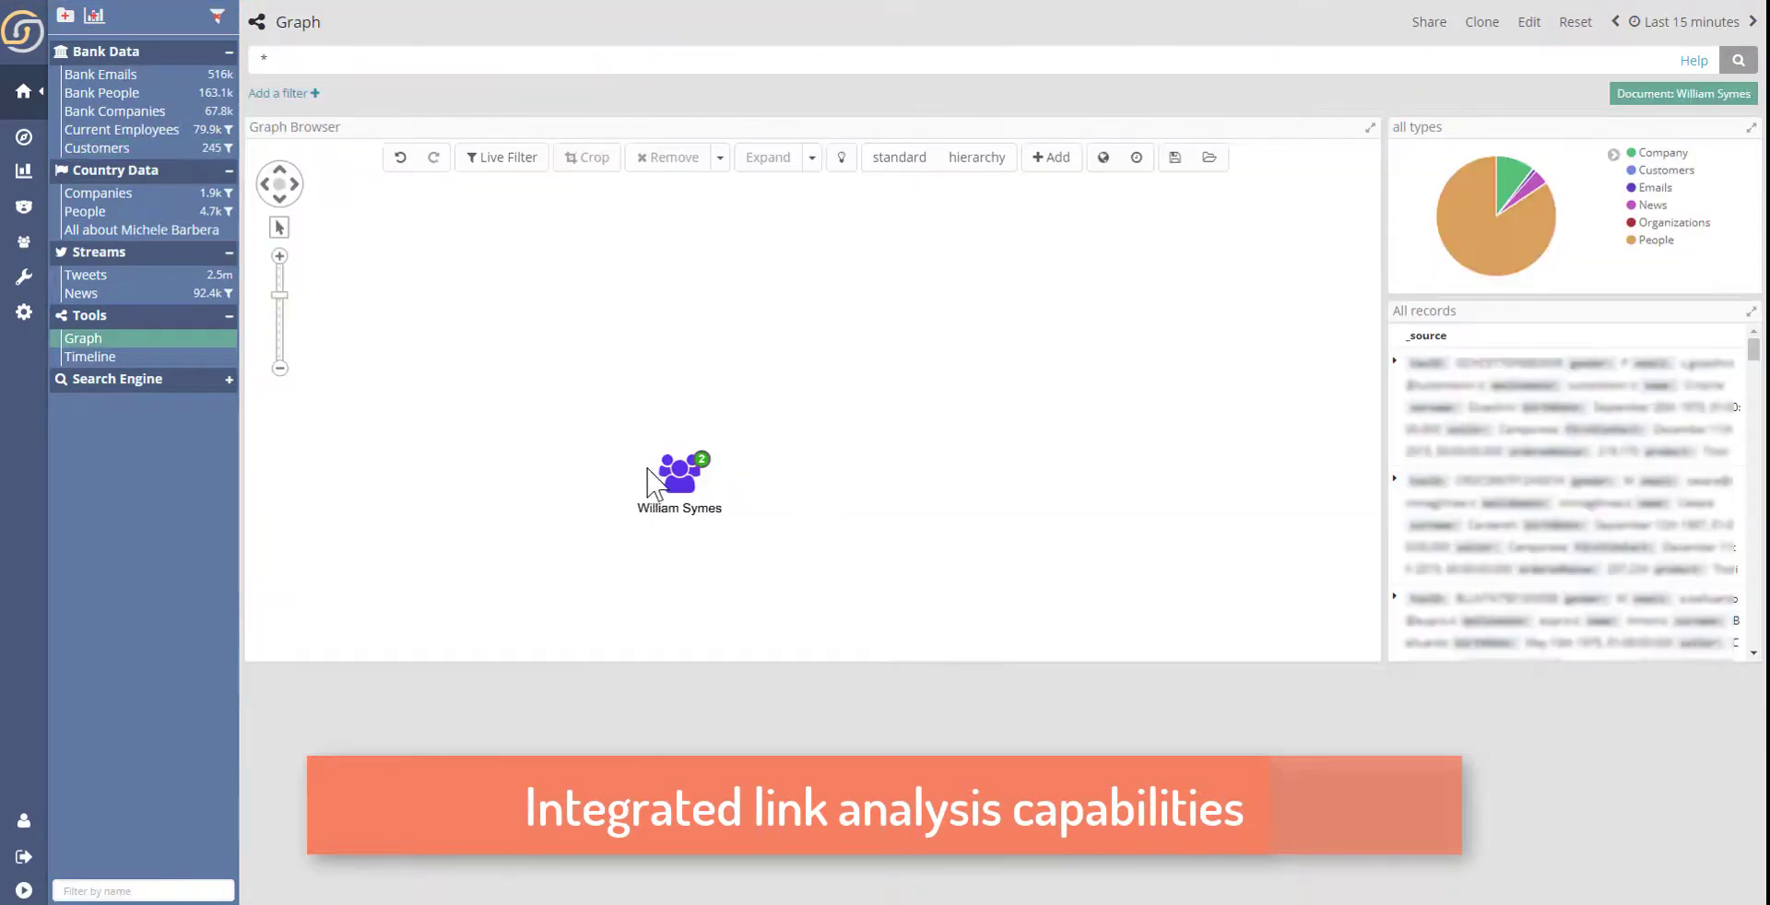
# - Expand the customer node in the graph, including the entity and person nodes linked to it
pyautogui.moveTo(652, 475); pyautogui.dragTo(816, 373)
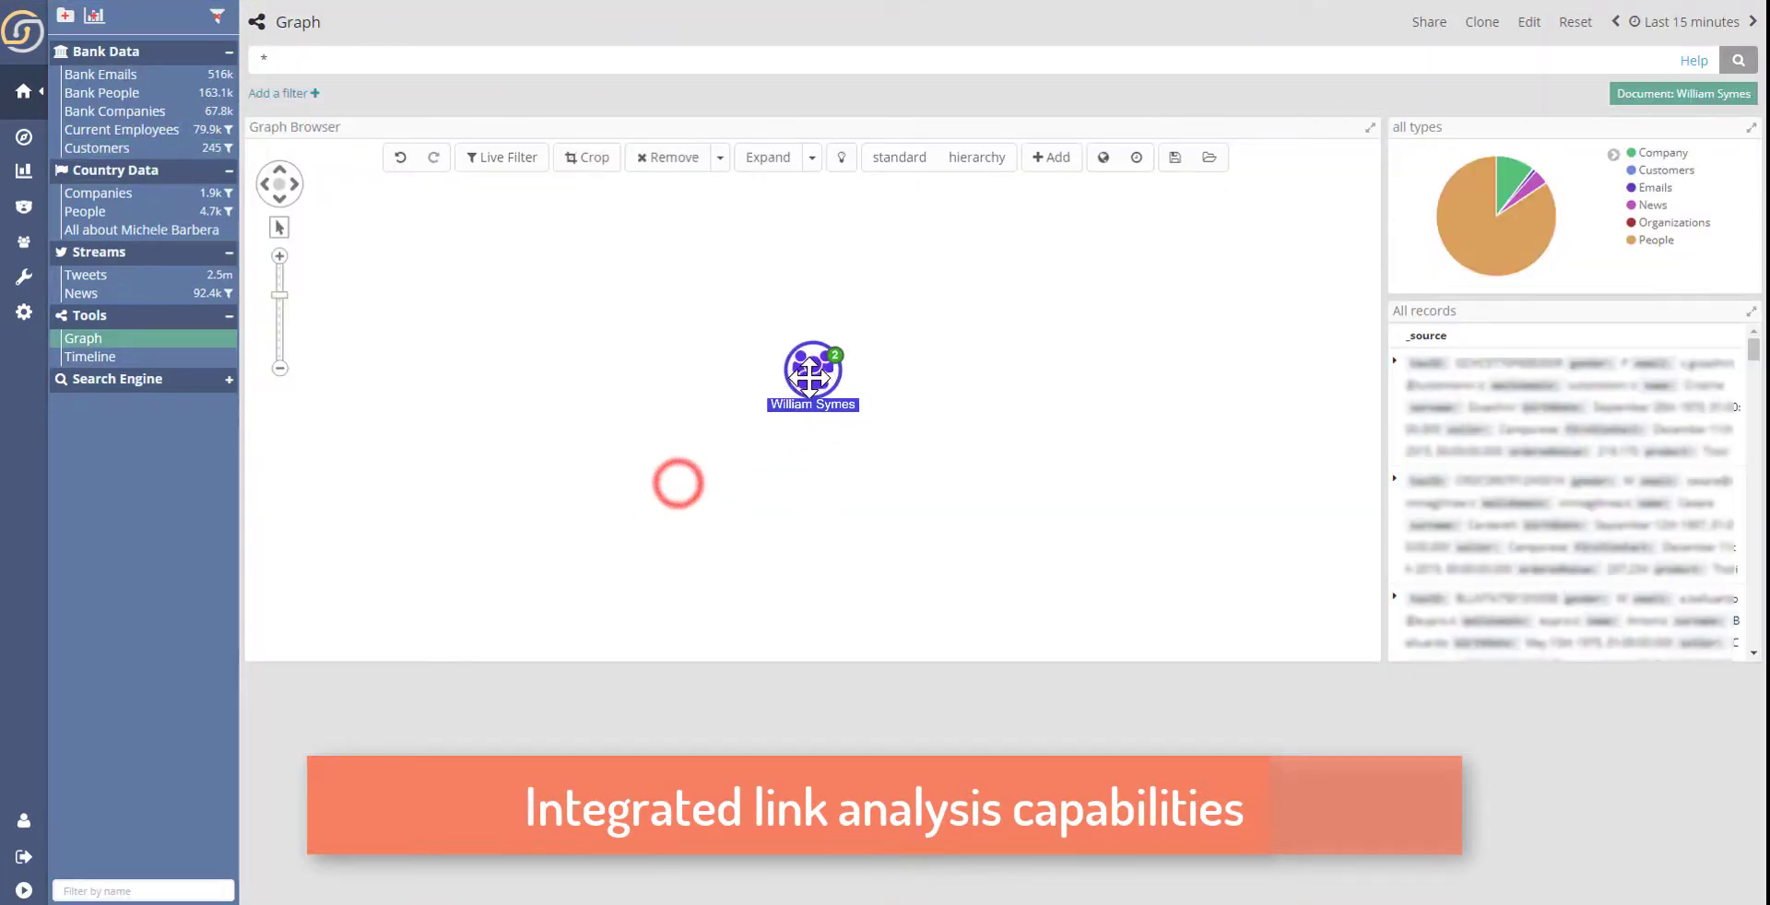
pyautogui.click(779, 159)
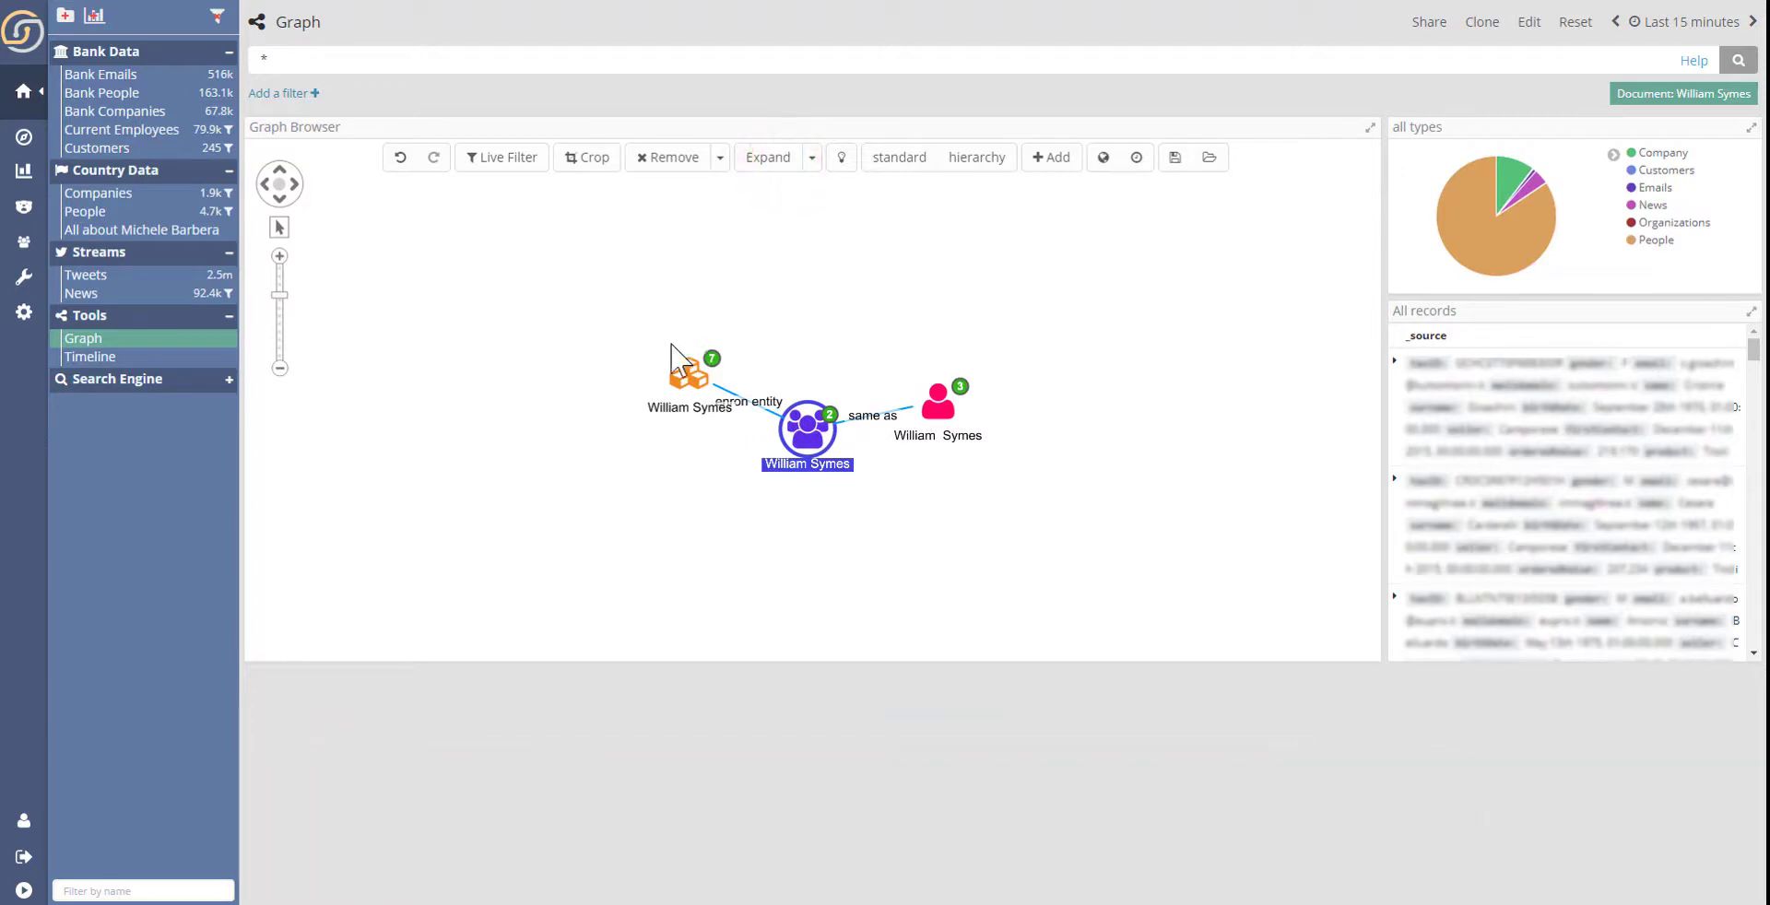
pyautogui.moveTo(649, 329); pyautogui.dragTo(962, 419)
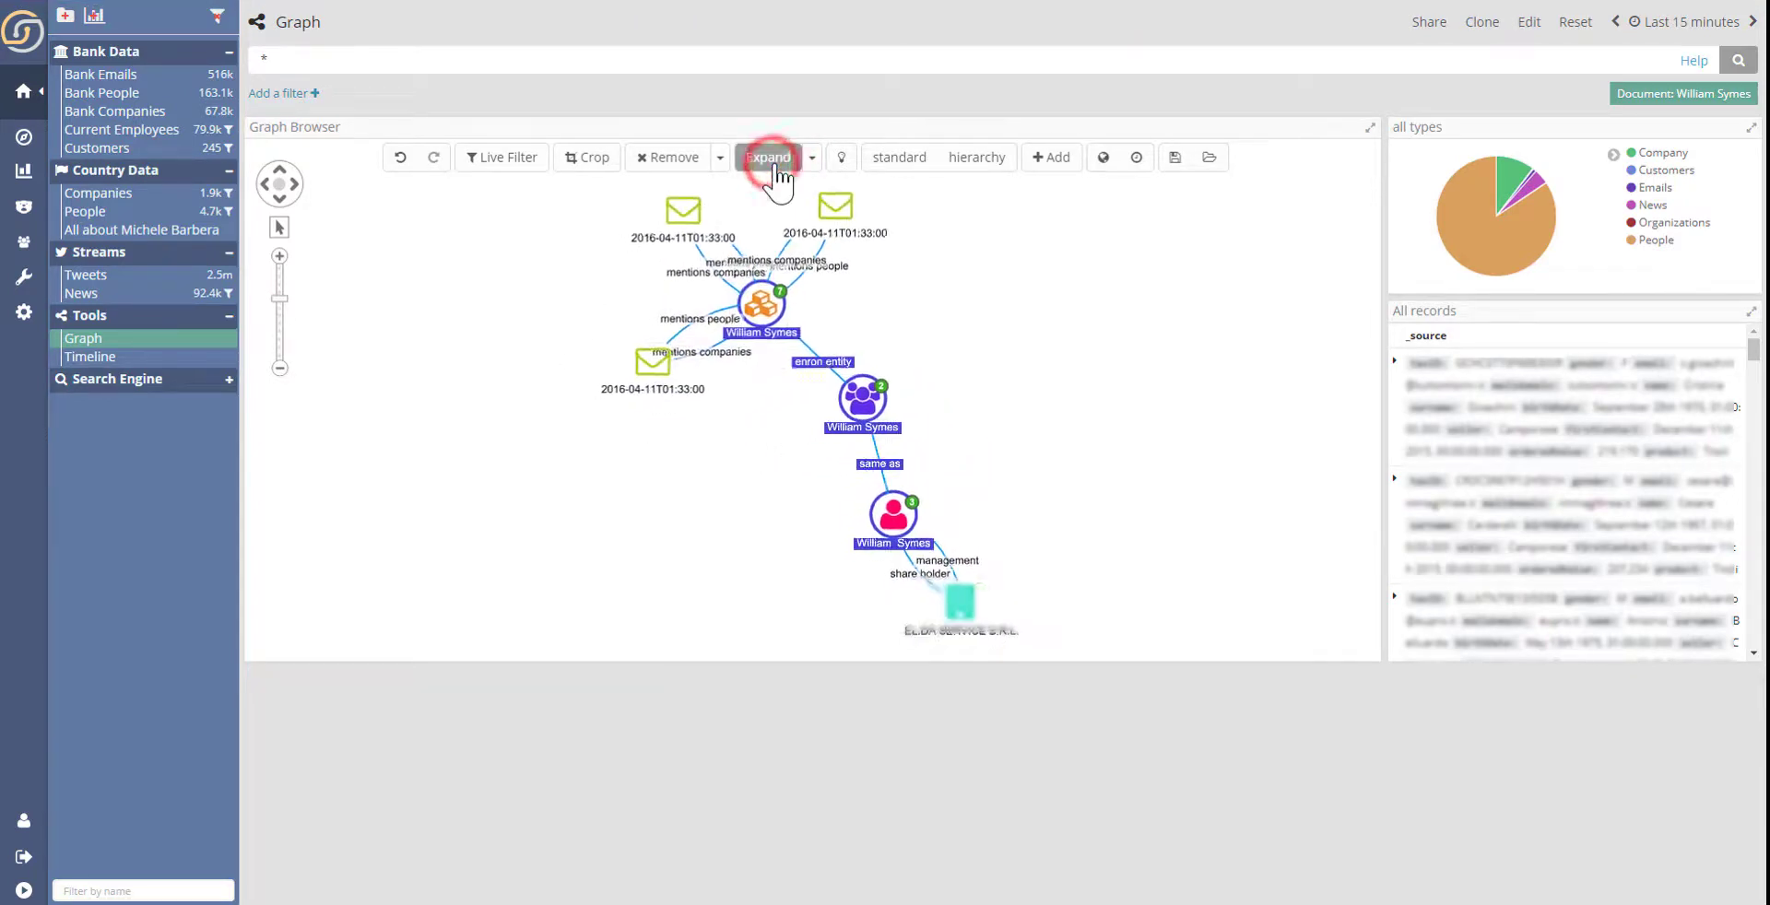
# - Expand only the company node linked to the customer's person record
pyautogui.click(899, 307)
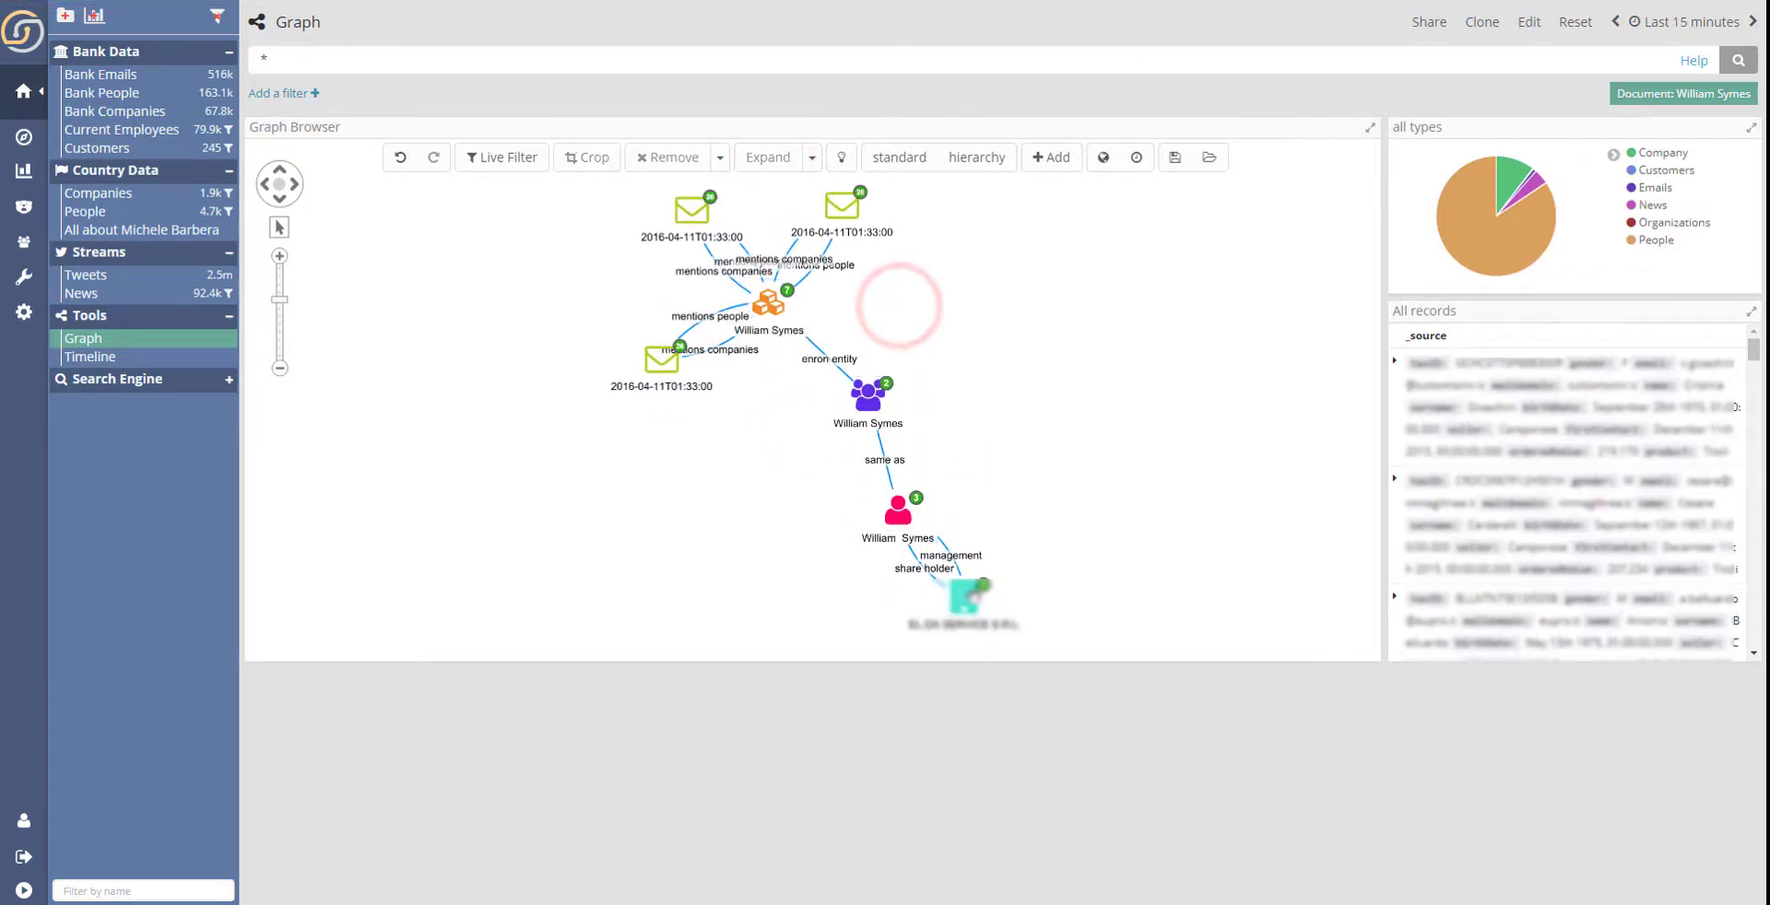
pyautogui.click(966, 596)
pyautogui.click(766, 159)
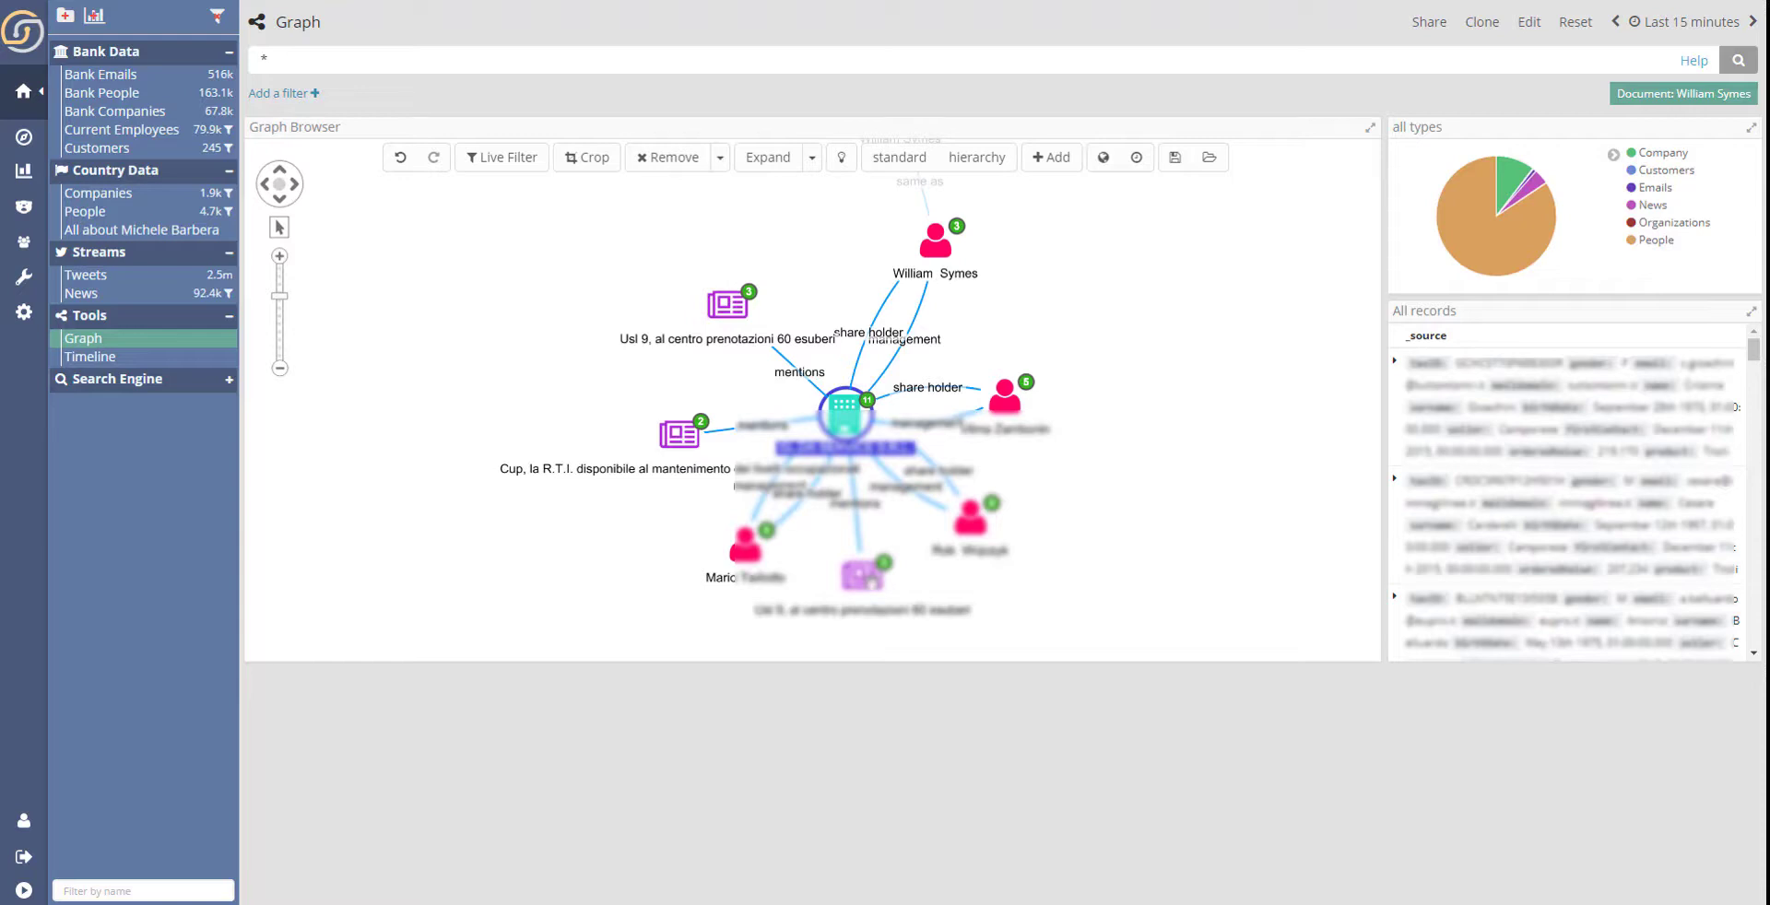
# - Expand the other people linked to the company and rearrange the graph with the standard layout
pyautogui.click(741, 549)
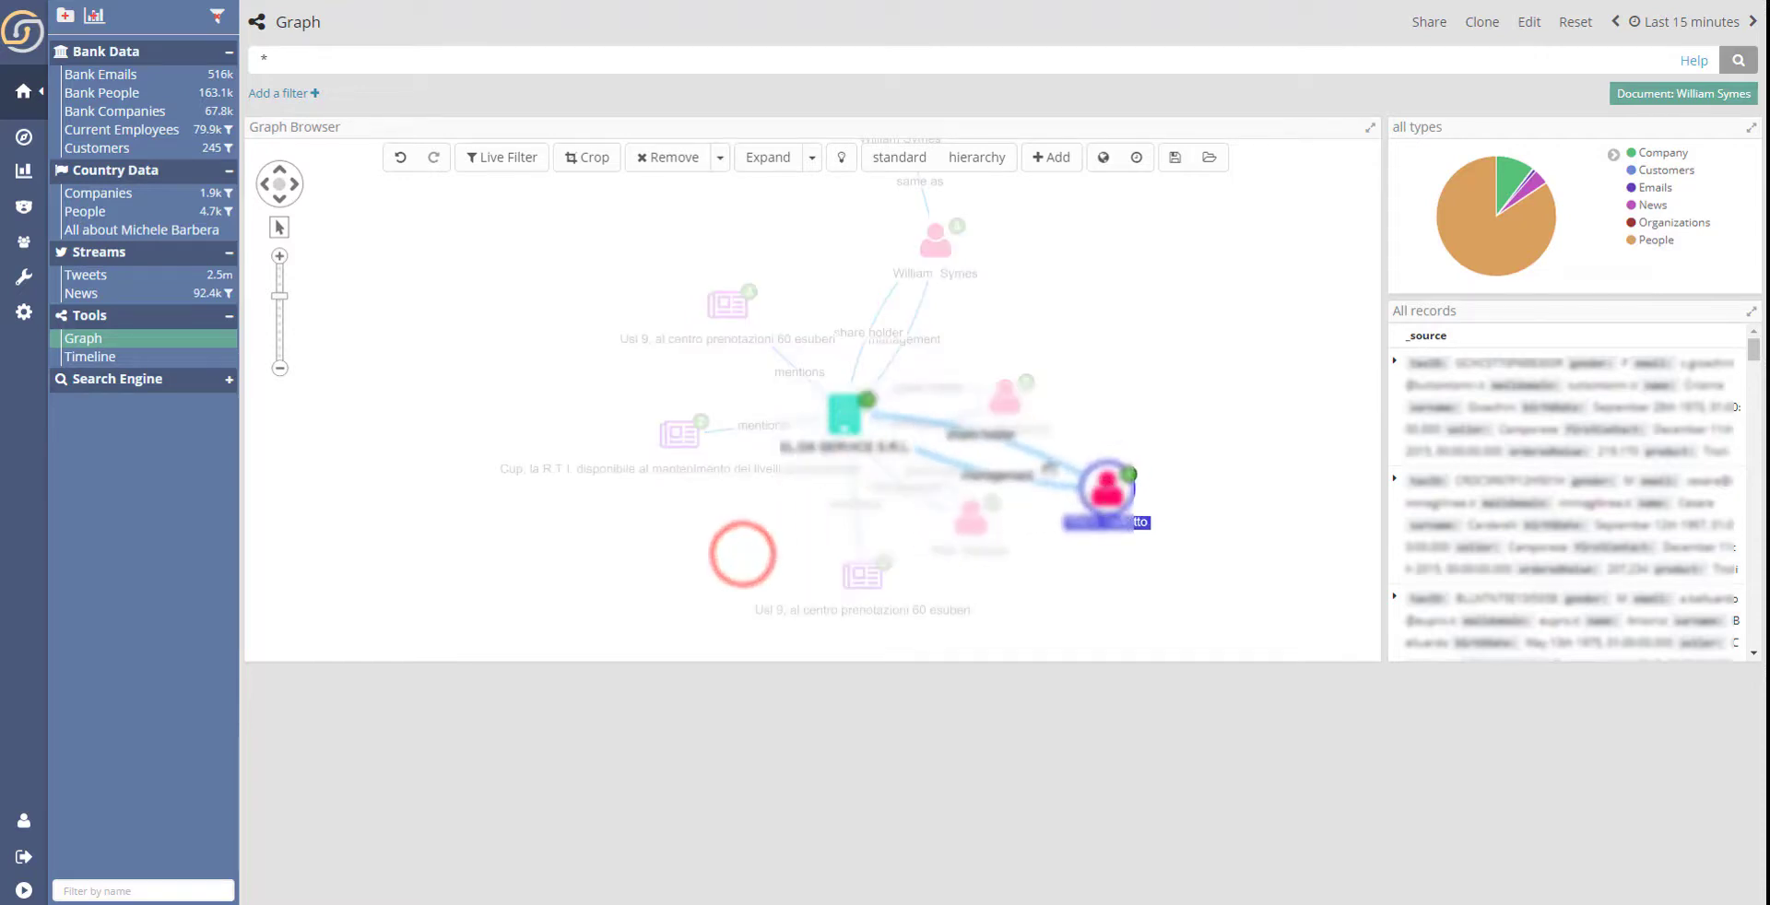
pyautogui.click(769, 158)
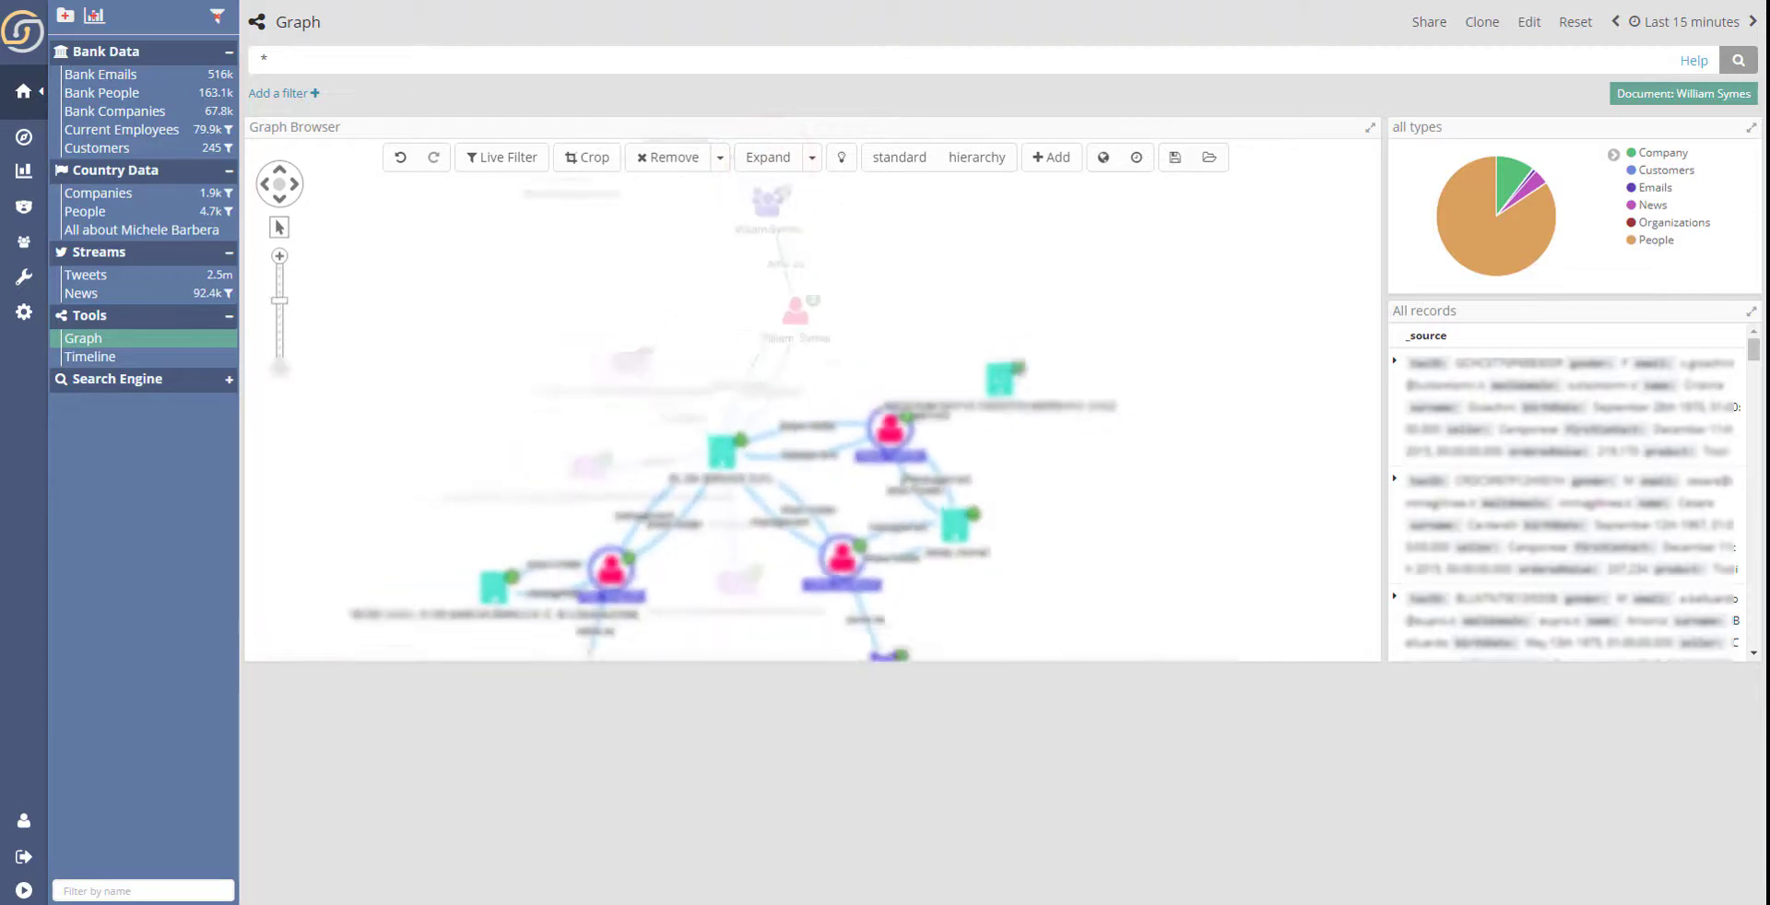
pyautogui.click(899, 159)
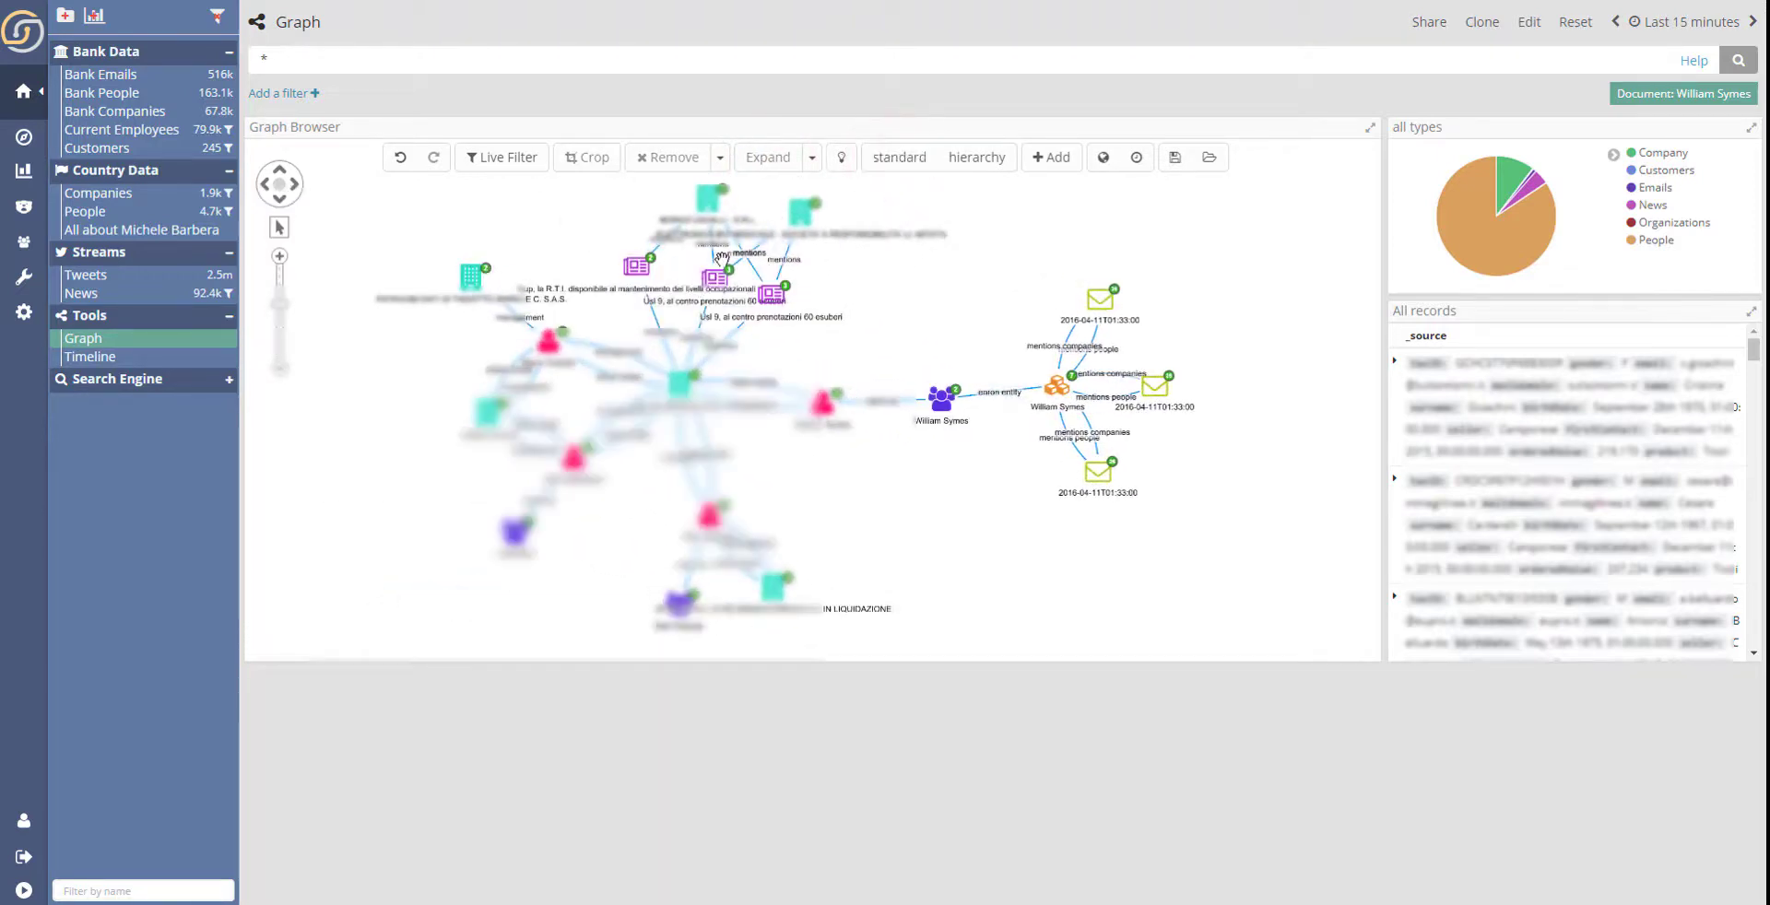
pyautogui.scroll(5, 682, 277)
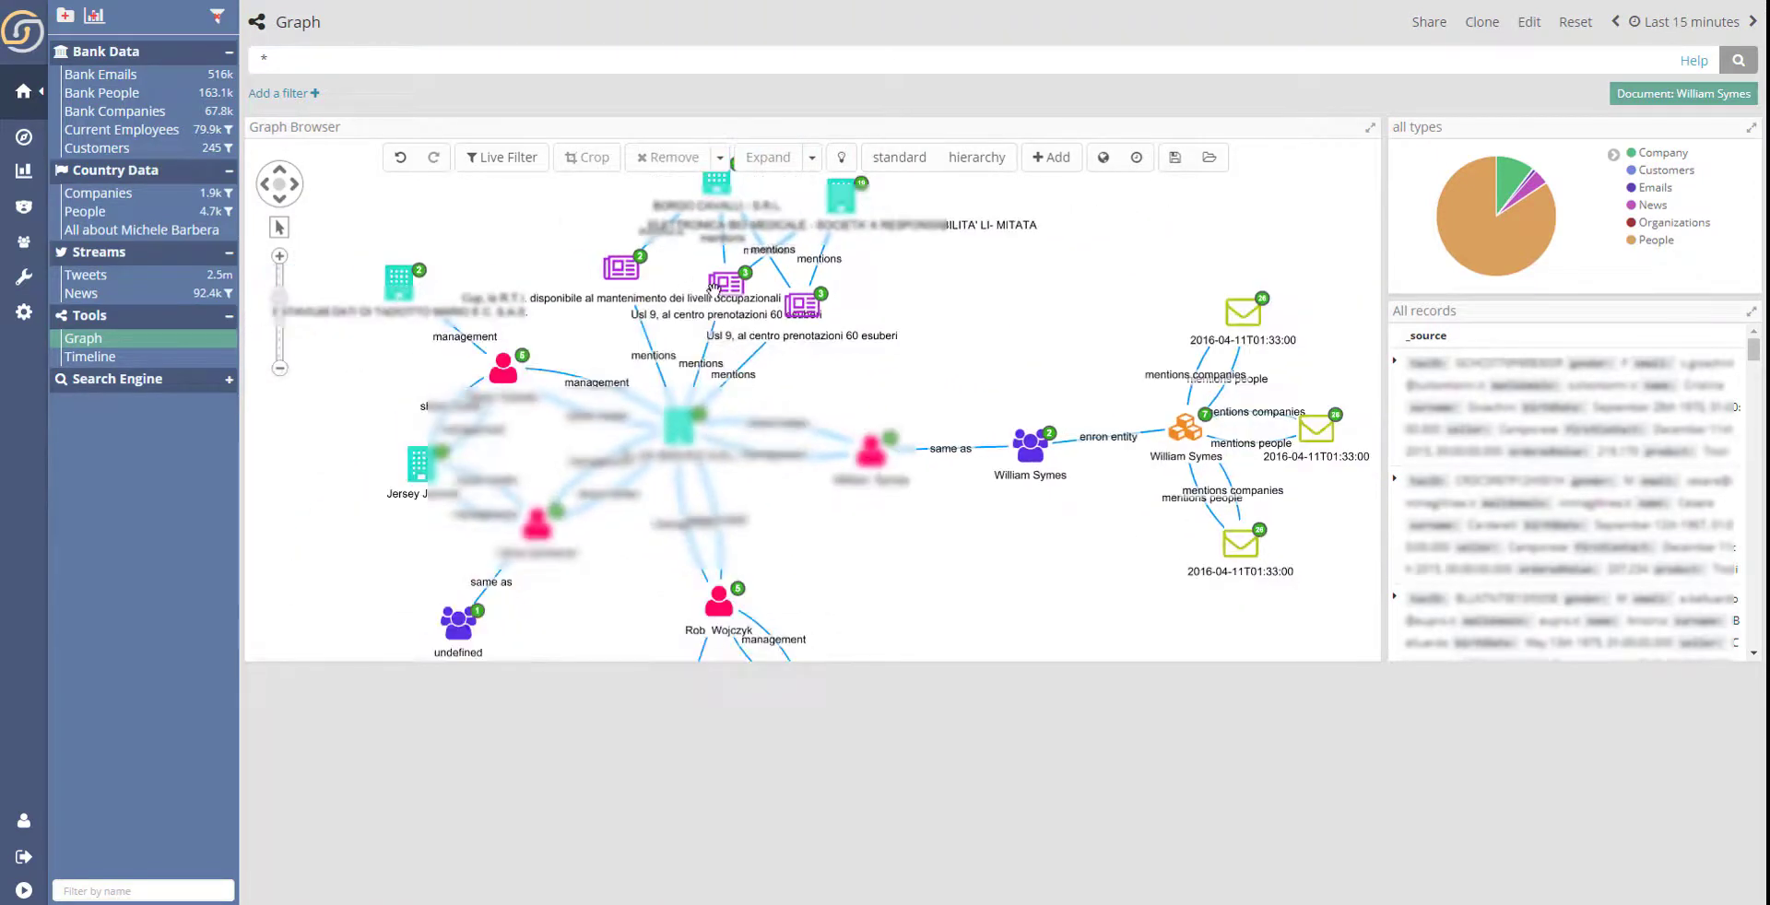
# - Move the overlapping news node away from the other news articles linked to the central company
pyautogui.moveTo(811, 308); pyautogui.dragTo(889, 330)
pyautogui.click(727, 295)
pyautogui.click(950, 295)
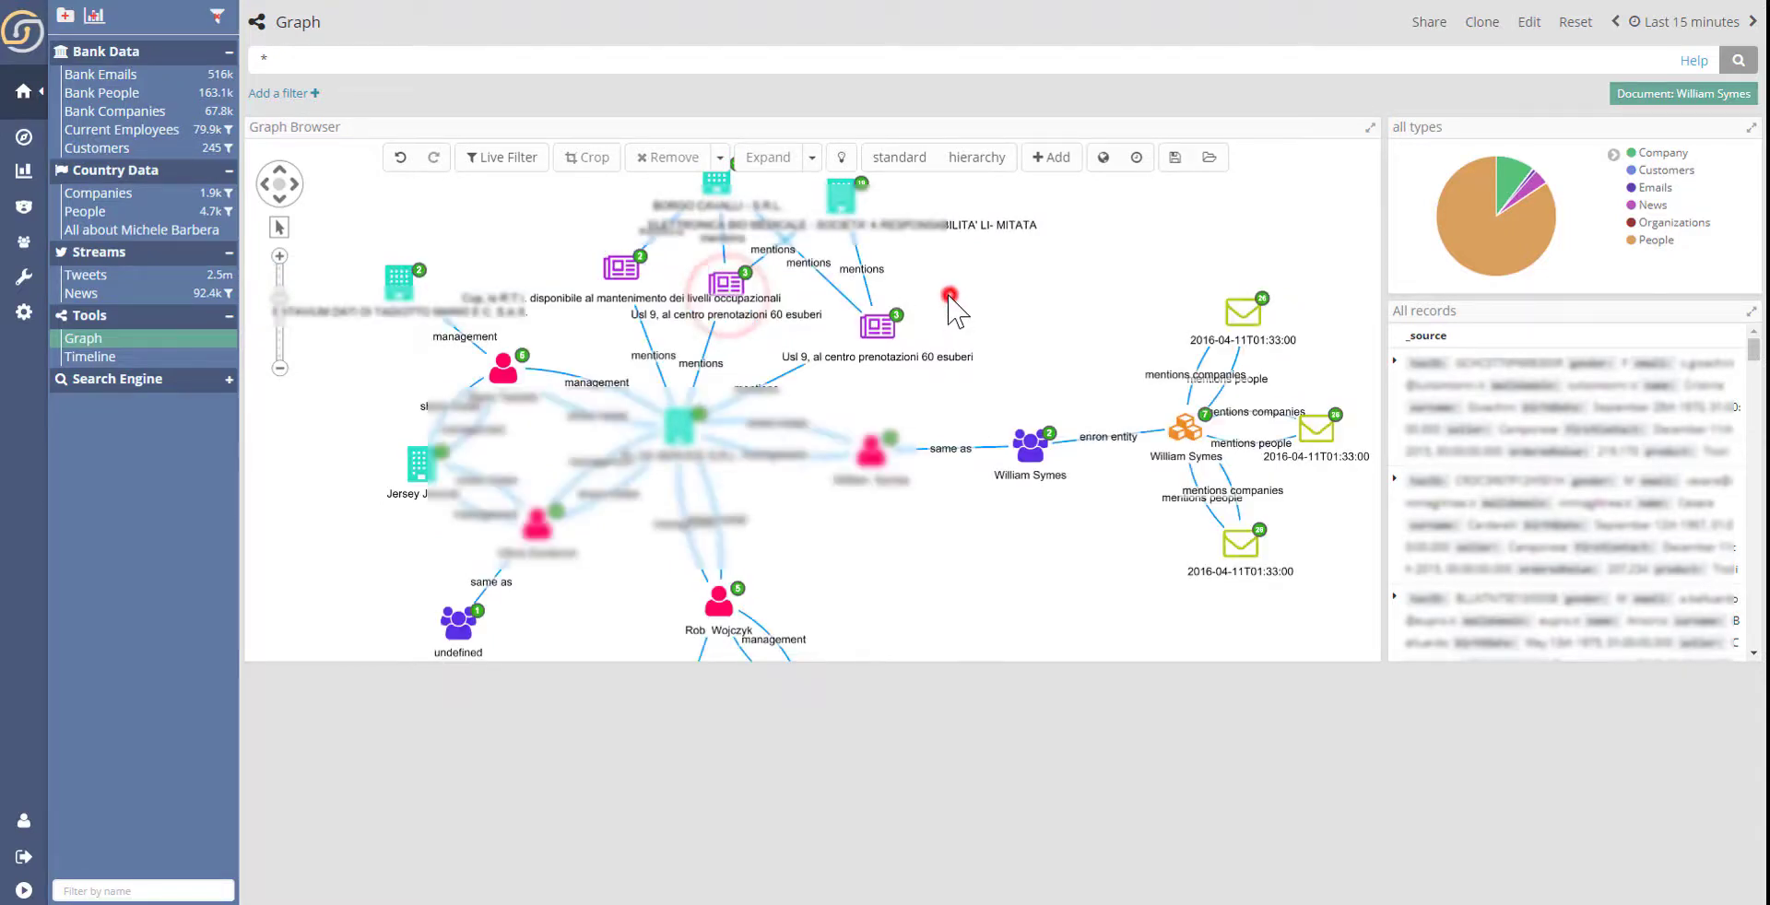
# - View the graph's companies on the map, and return to the normal graph view
pyautogui.click(1104, 160)
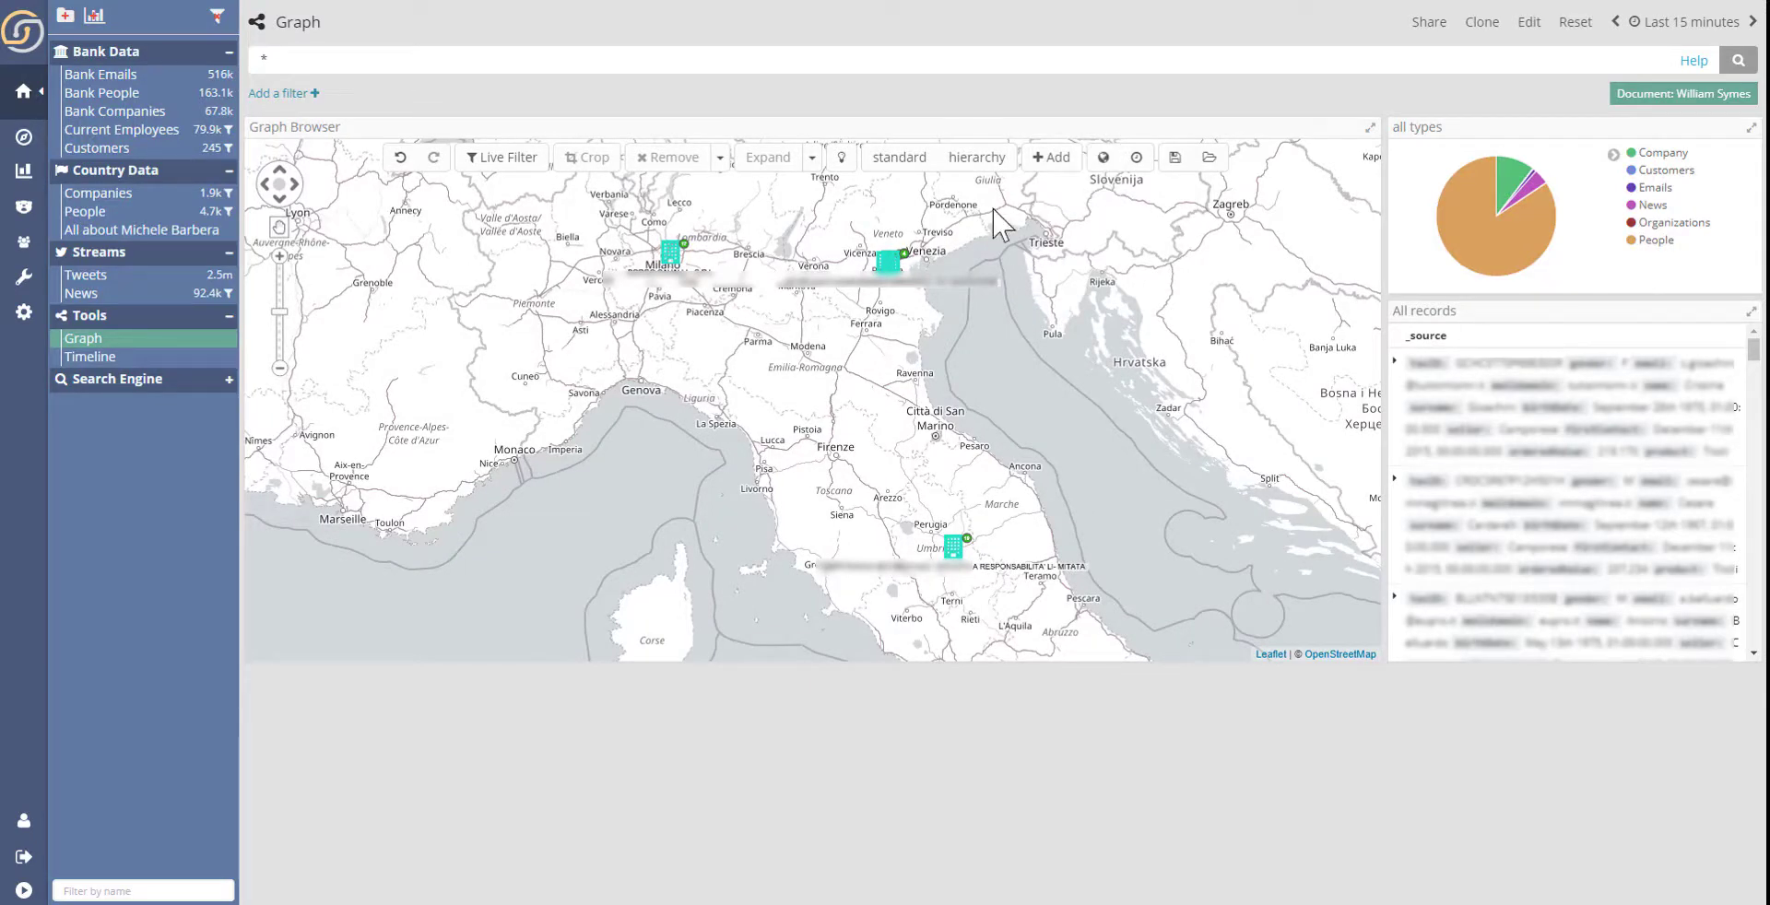
pyautogui.click(1104, 158)
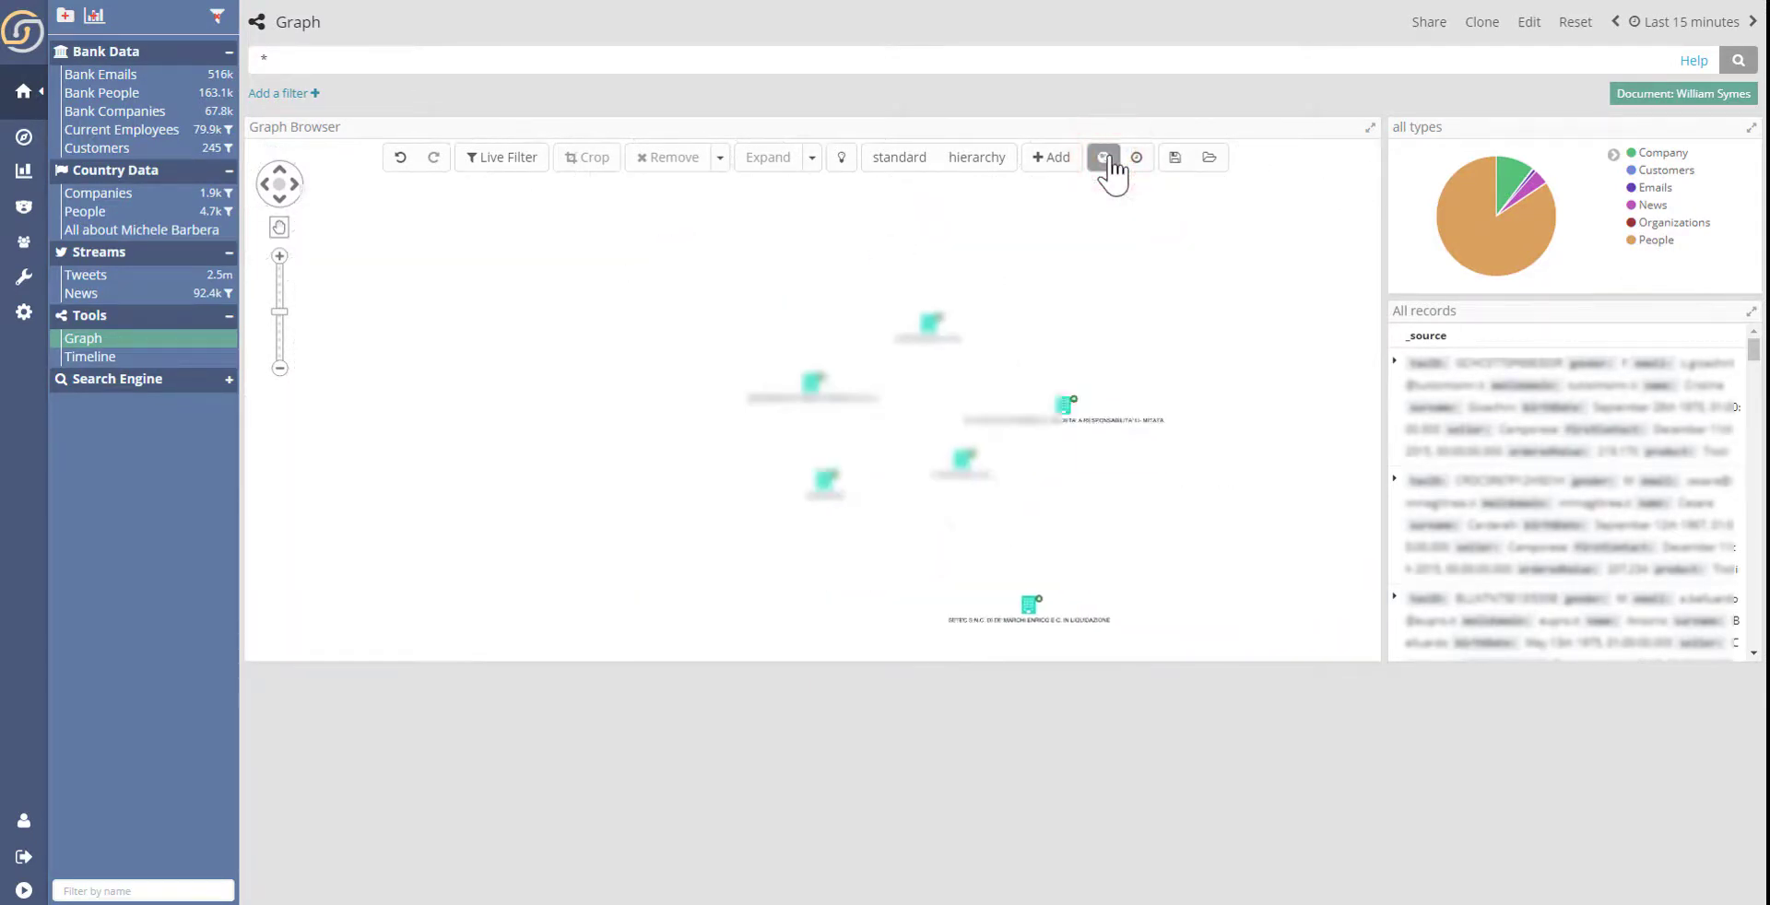
# - Examine the graph in timeline mode with its range extended to later years, highlighting one news article's date and linked companies
pyautogui.click(1137, 158)
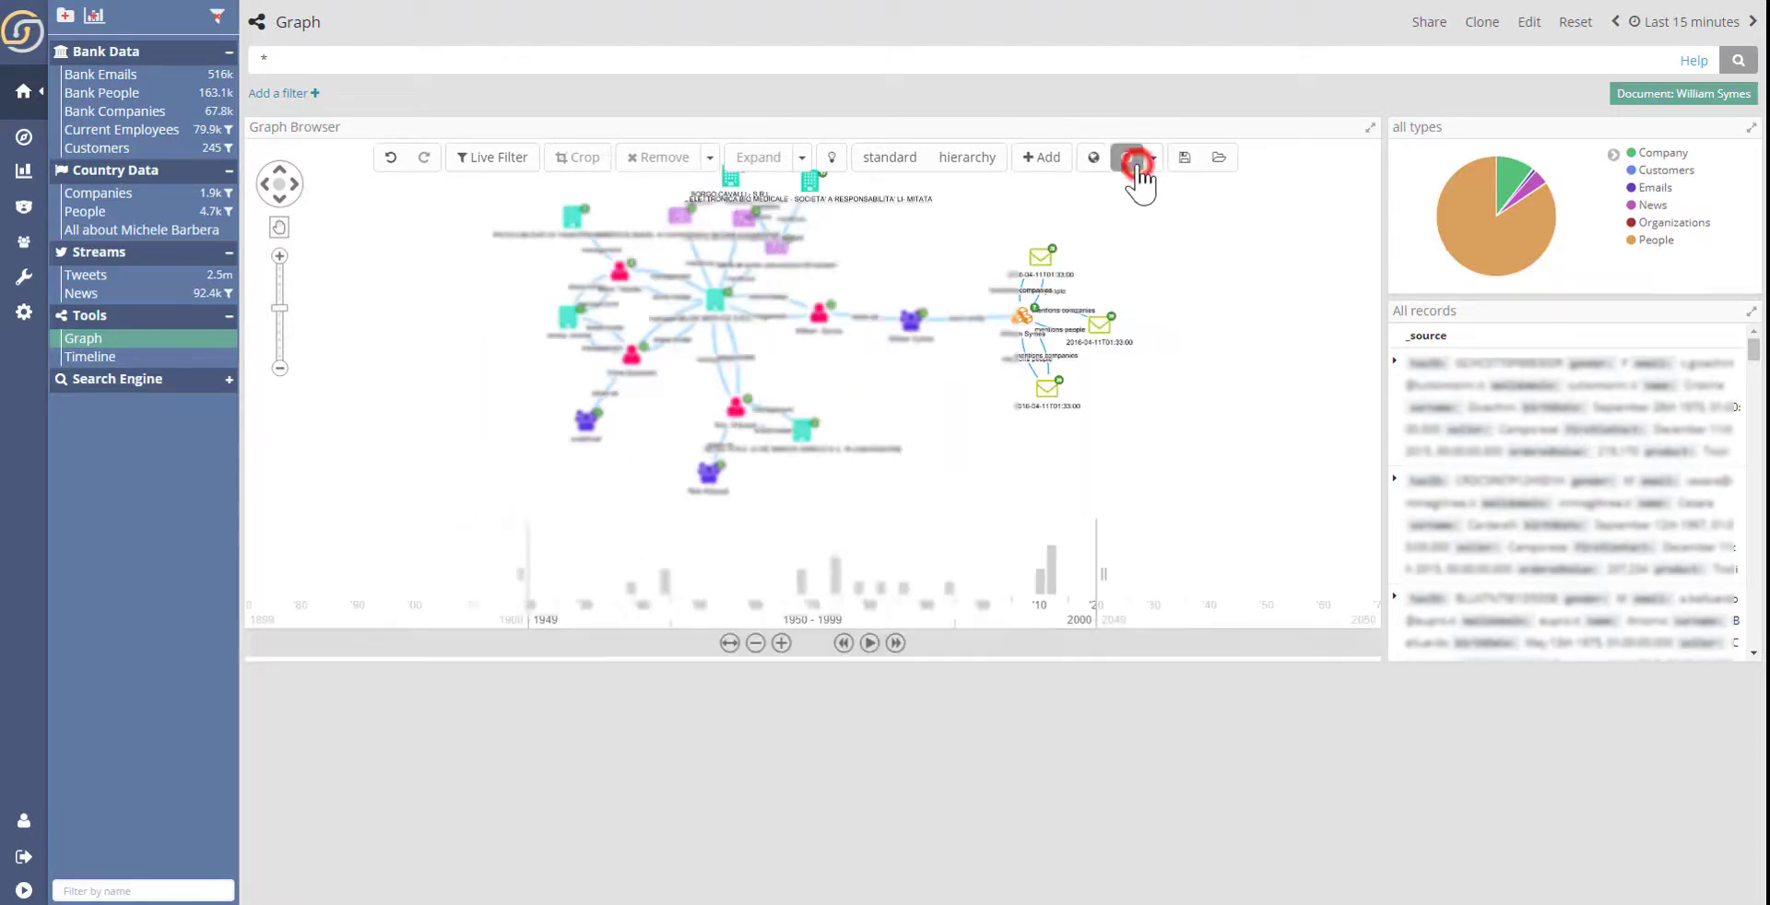
pyautogui.moveTo(928, 406); pyautogui.dragTo(935, 433)
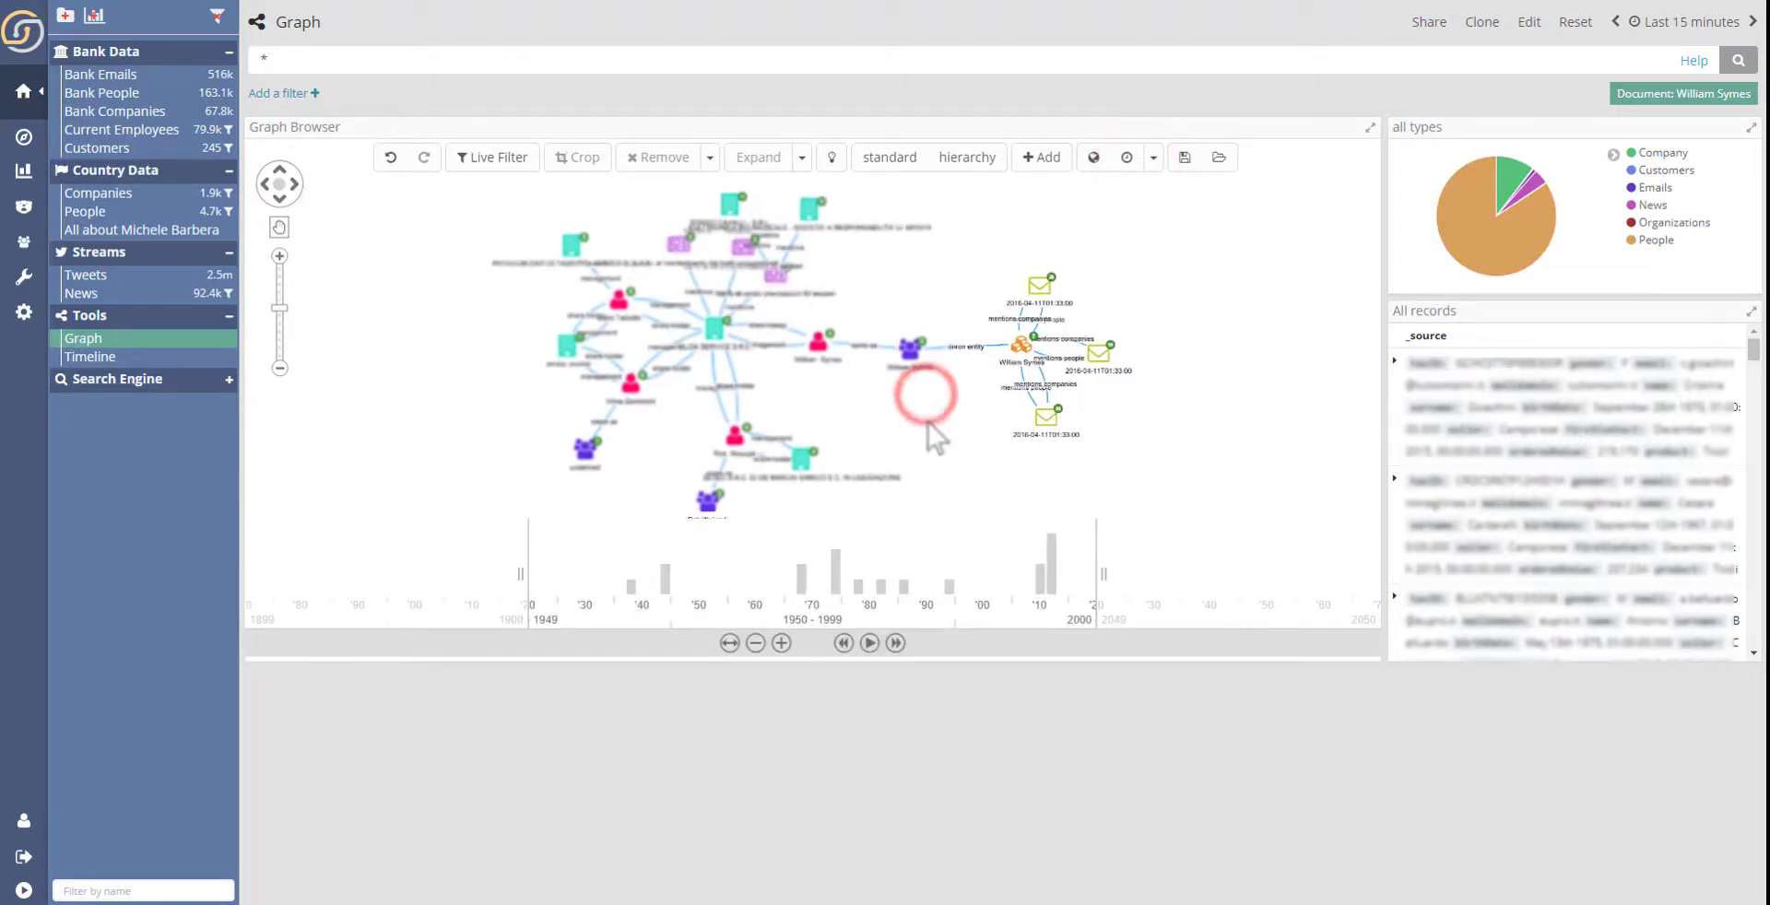
pyautogui.moveTo(1097, 573); pyautogui.dragTo(1146, 577)
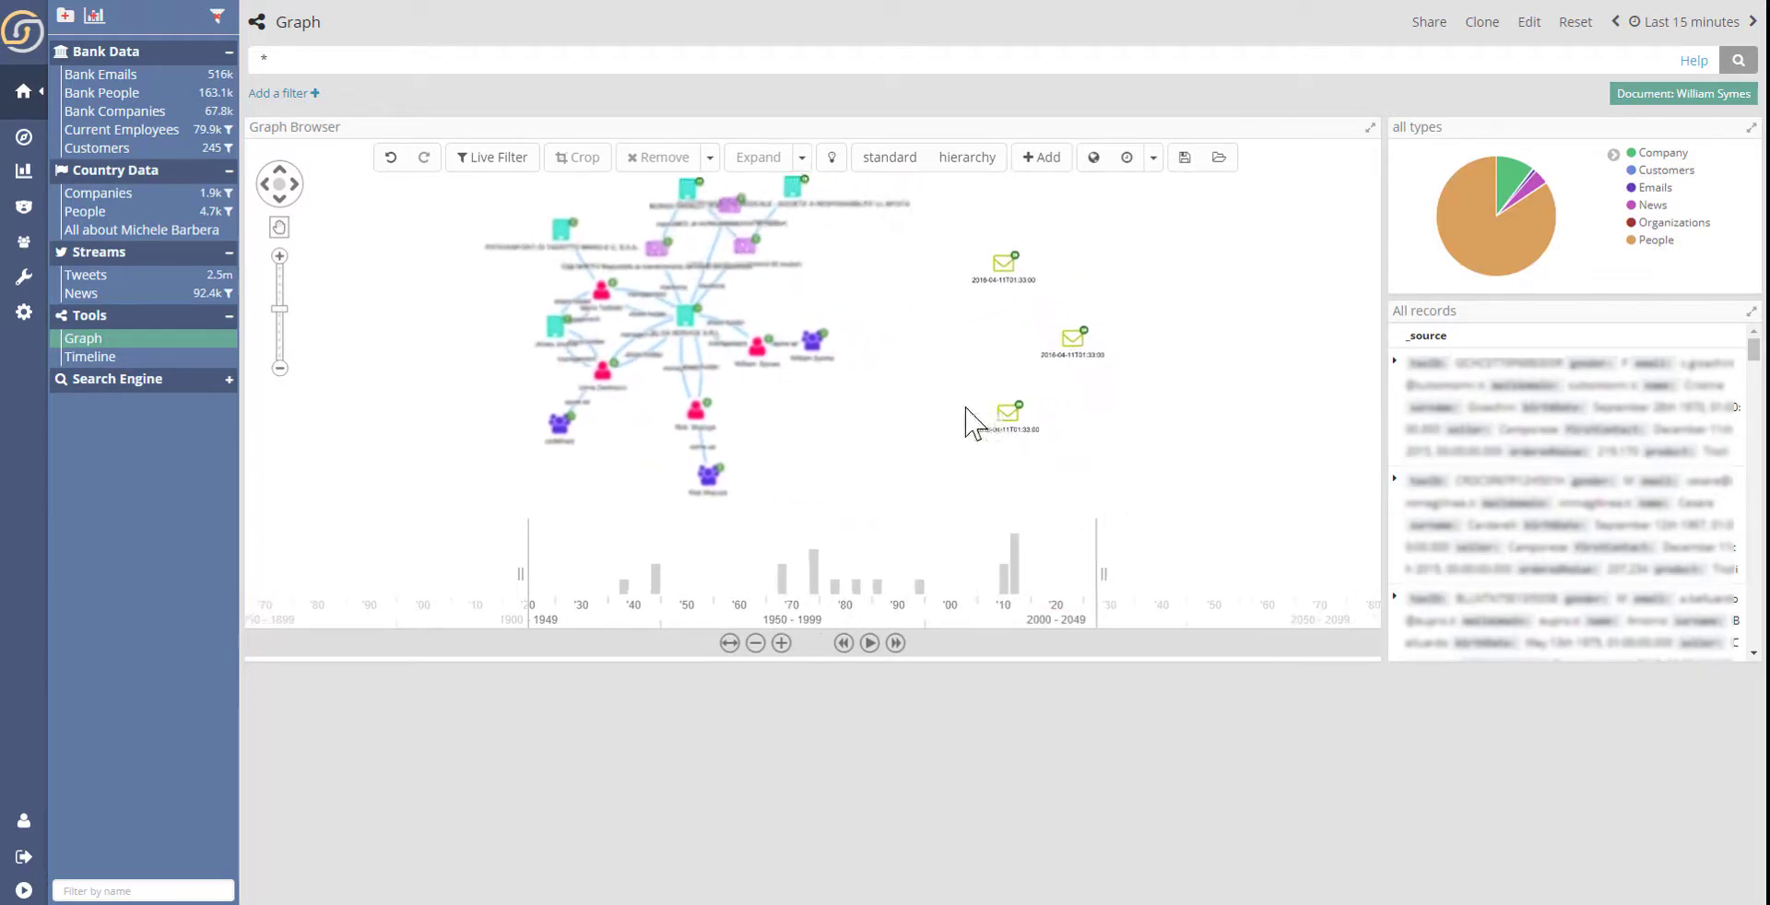
pyautogui.click(743, 246)
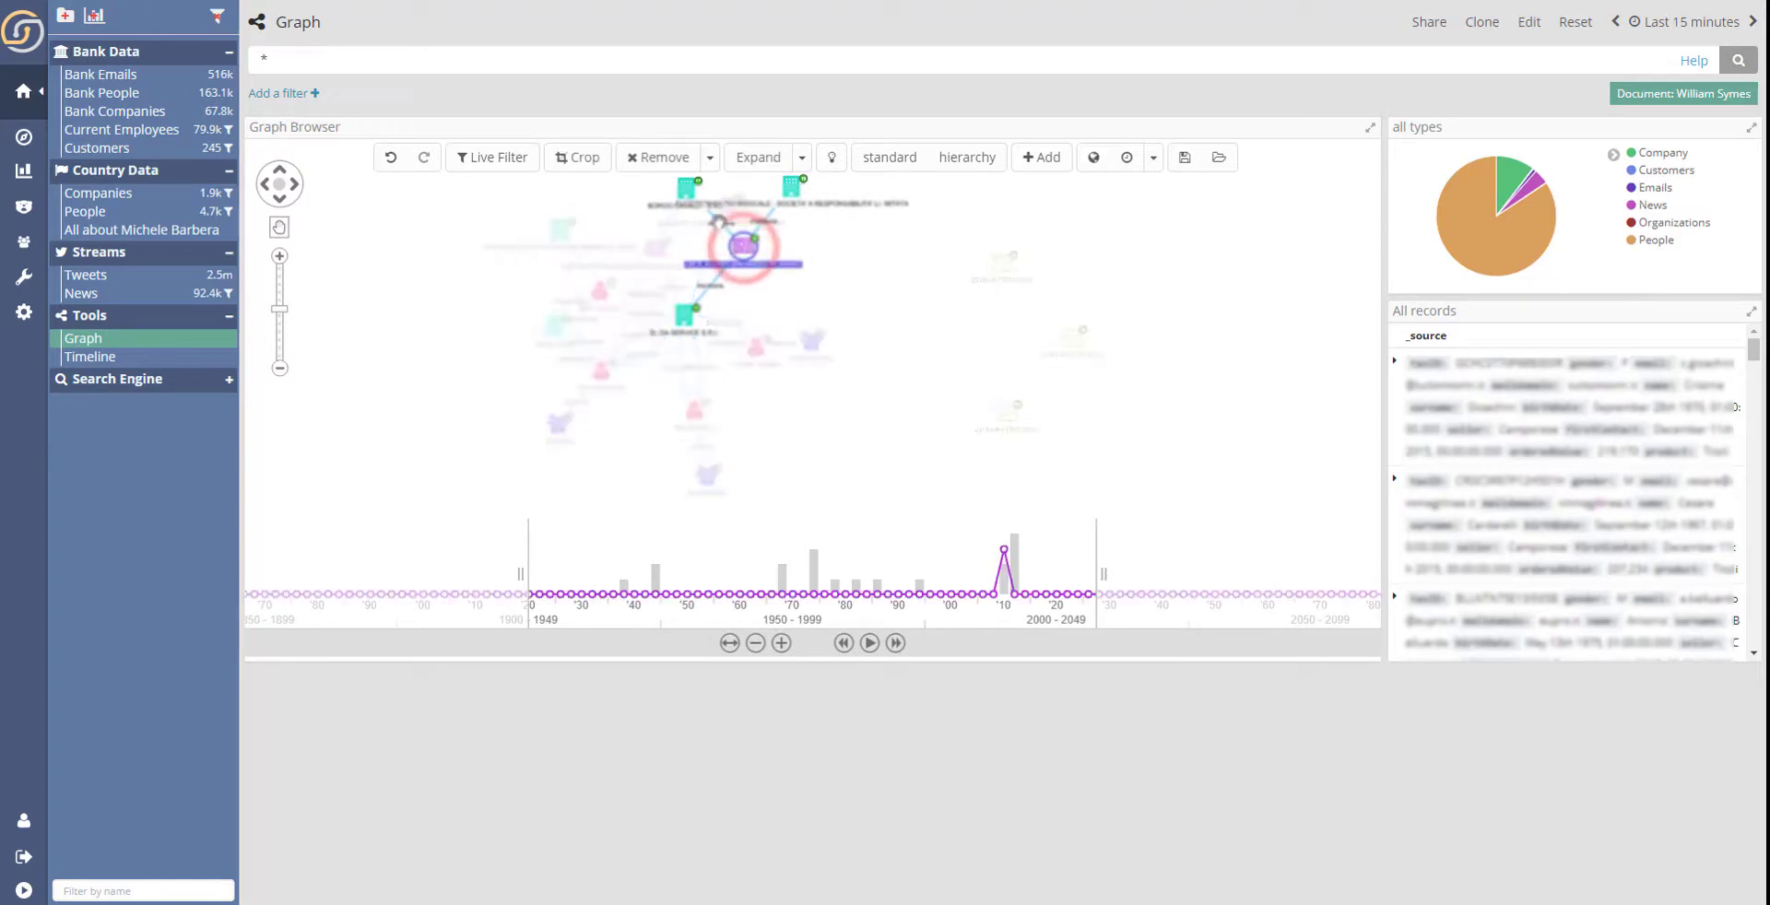
pyautogui.scroll(3, 701, 207)
pyautogui.moveTo(786, 287); pyautogui.dragTo(716, 243)
# - Select the three news nodes in the graph and carry them as a pinned filter to the News dashboard
pyautogui.click(279, 229)
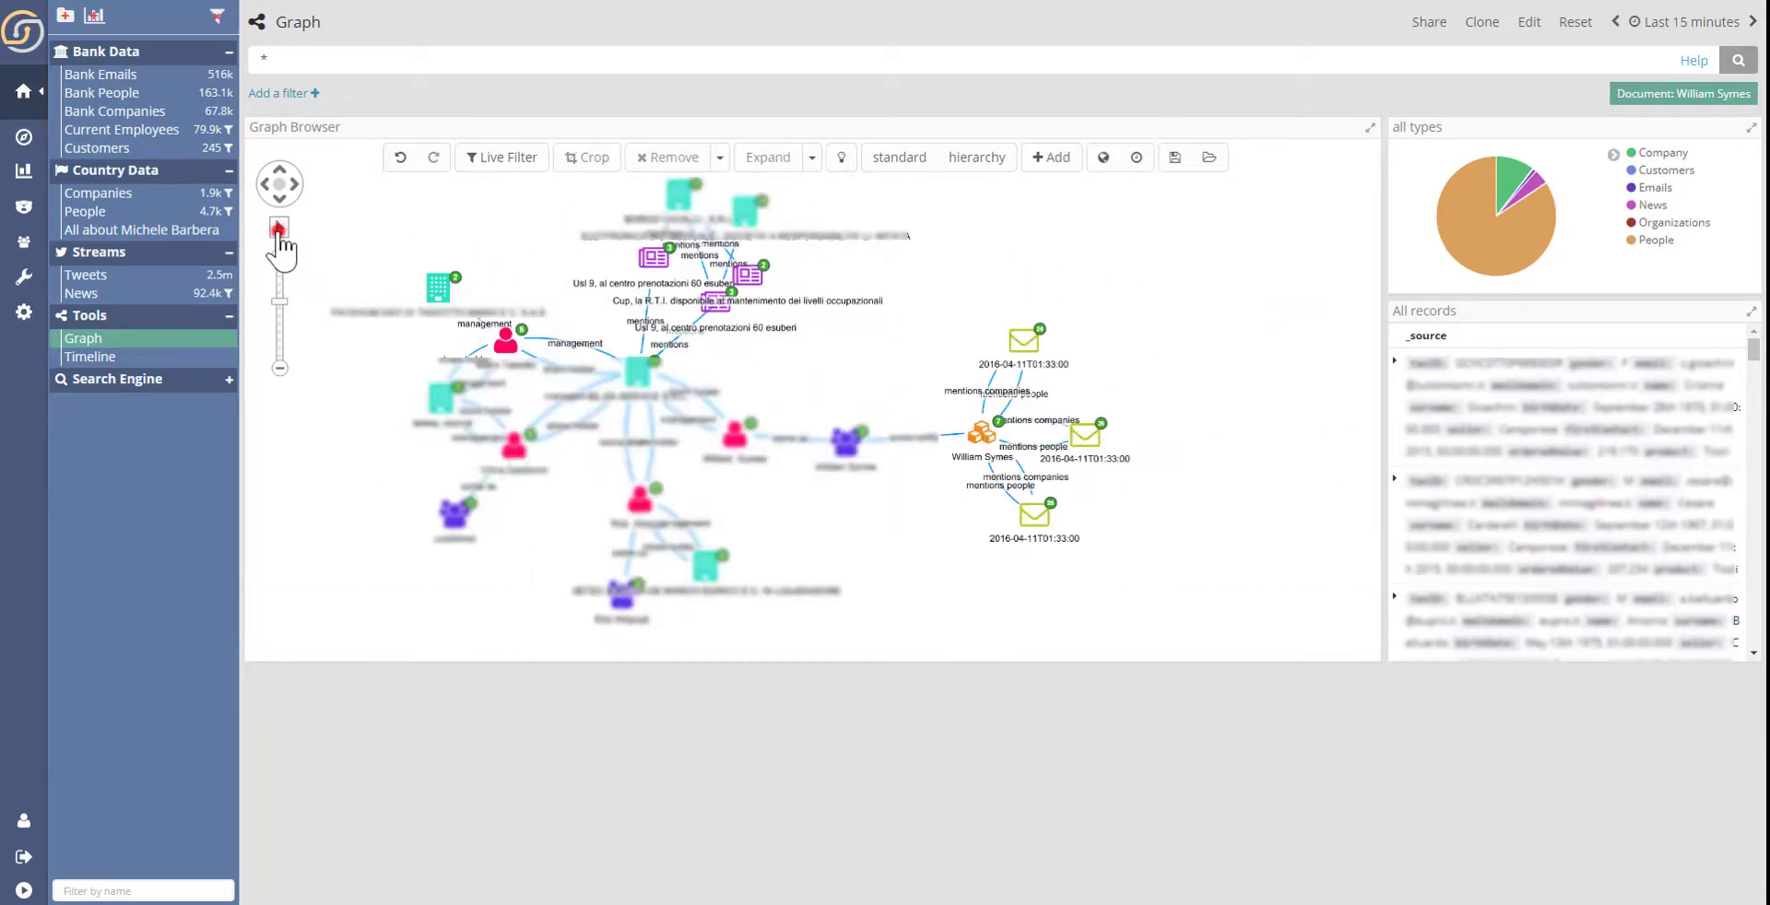
pyautogui.moveTo(871, 351); pyautogui.dragTo(612, 269)
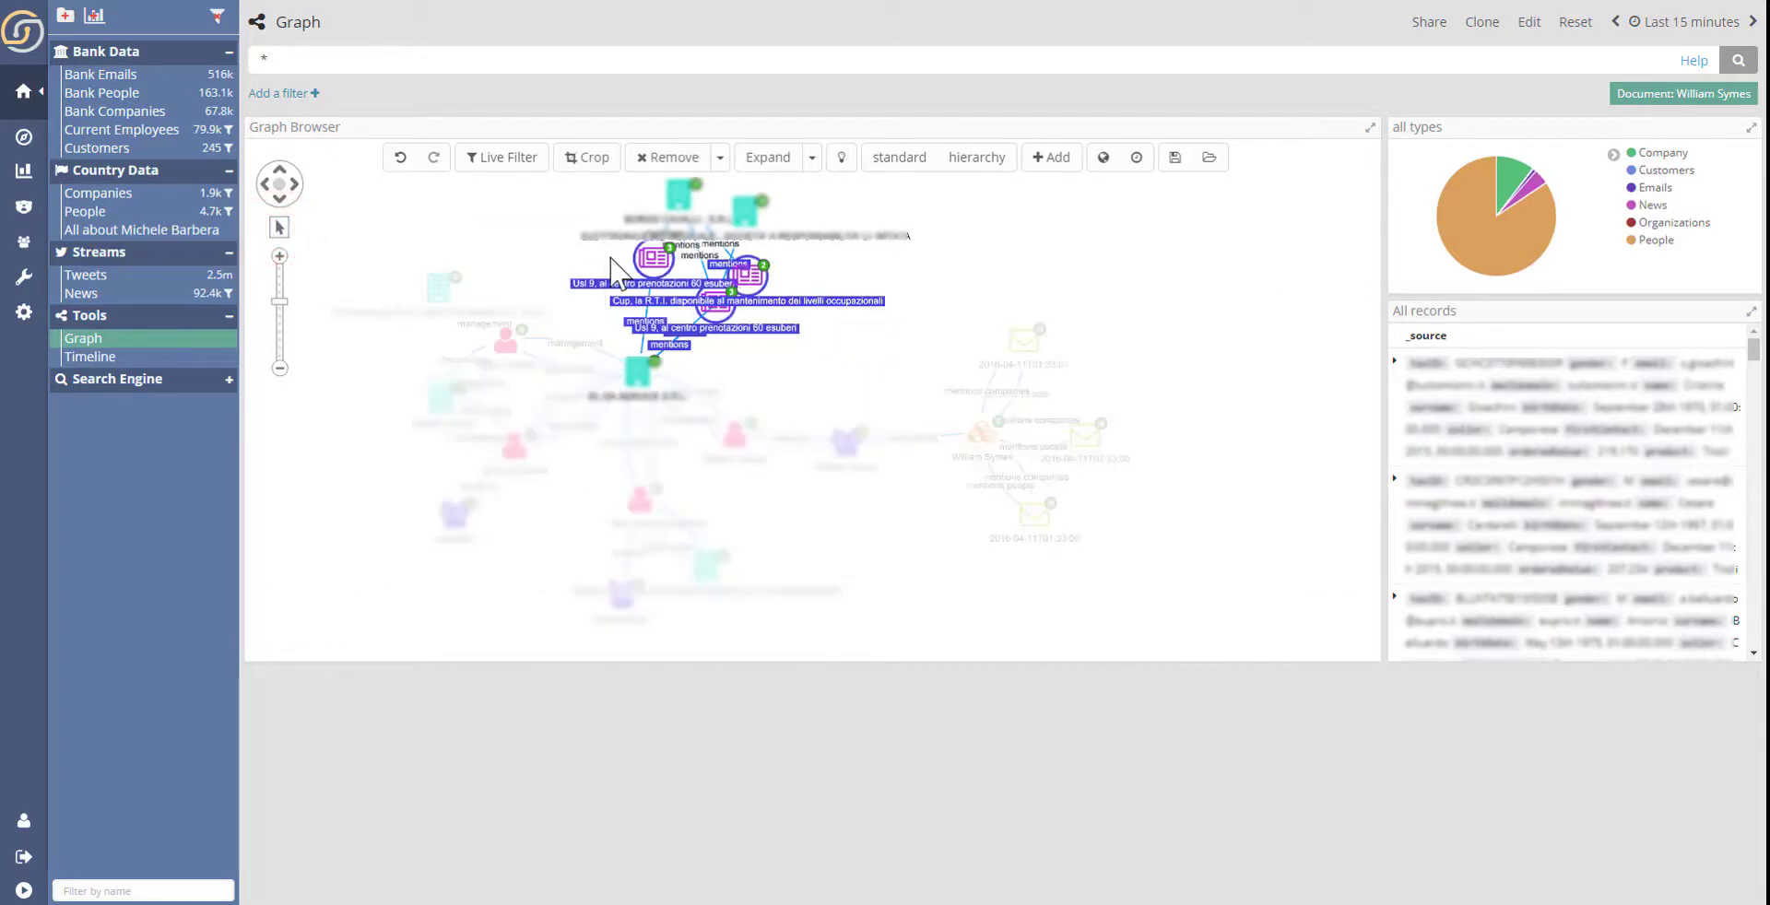
pyautogui.click(288, 93)
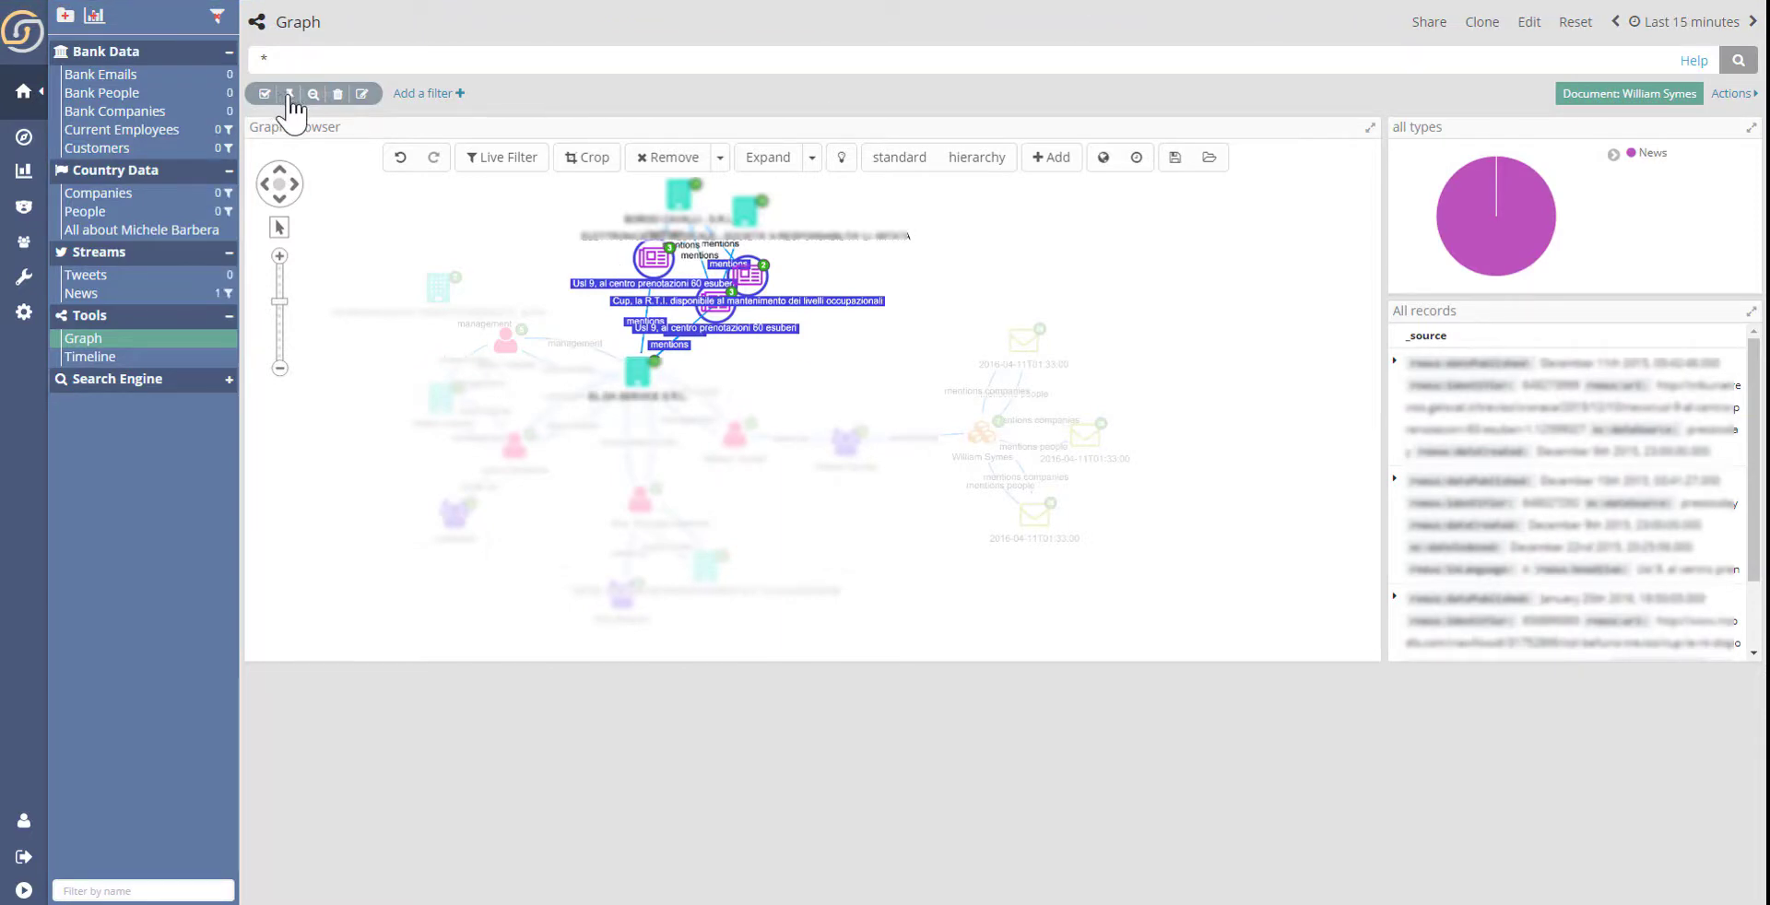
pyautogui.click(181, 291)
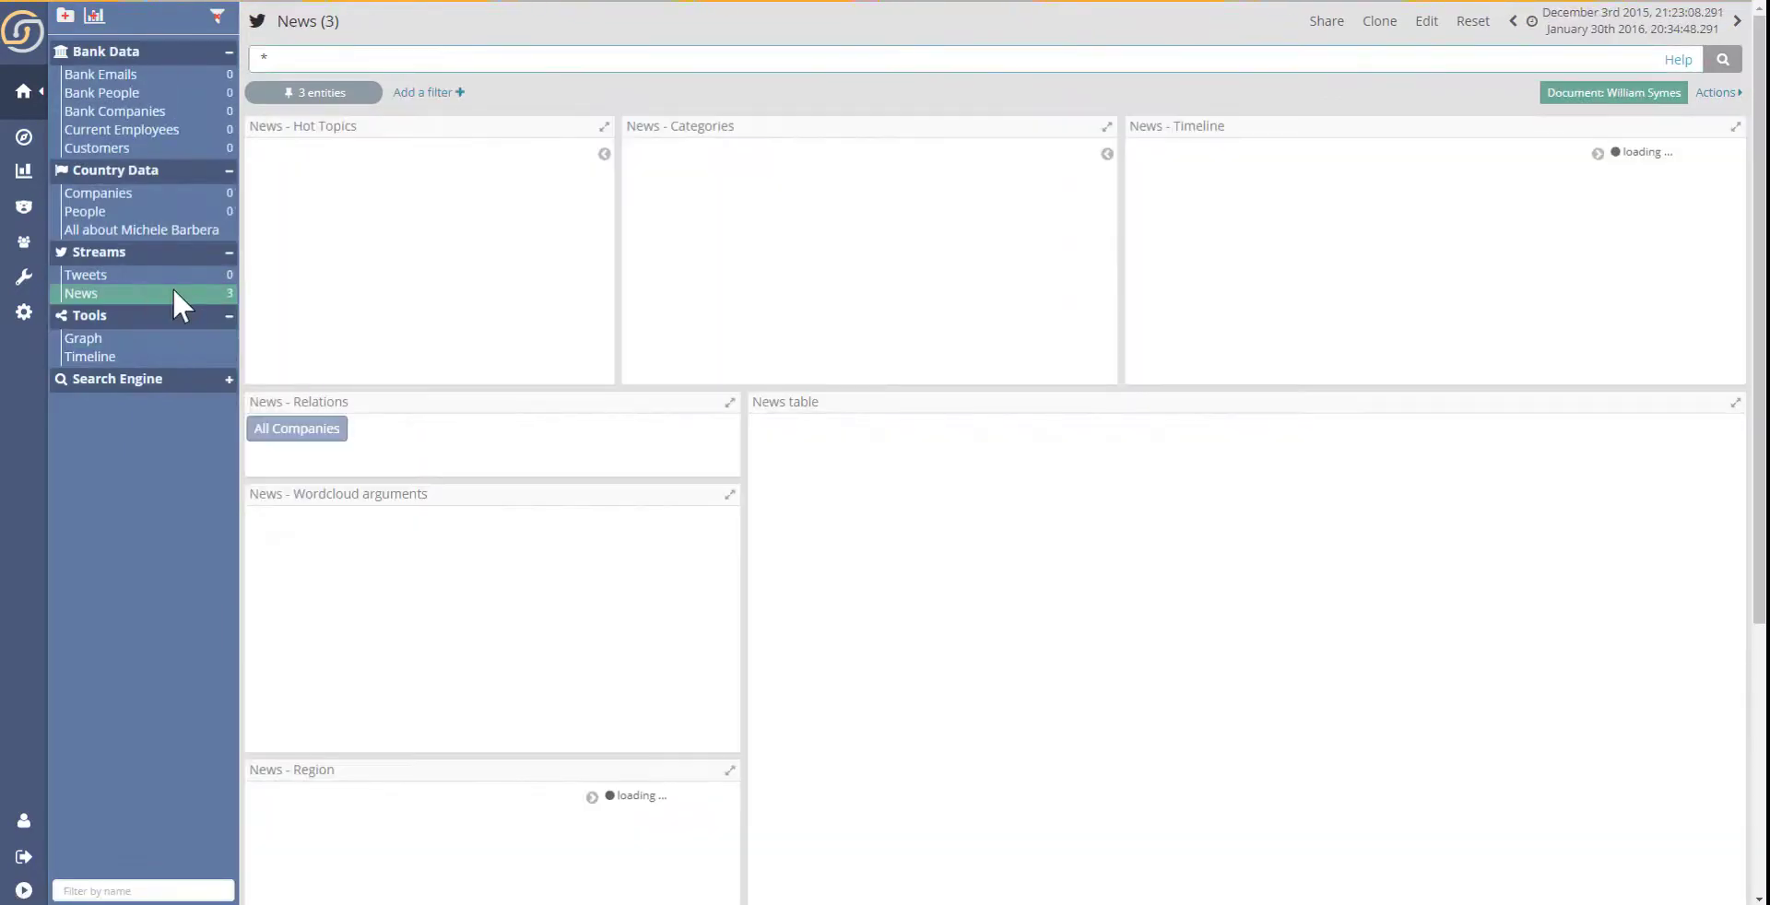